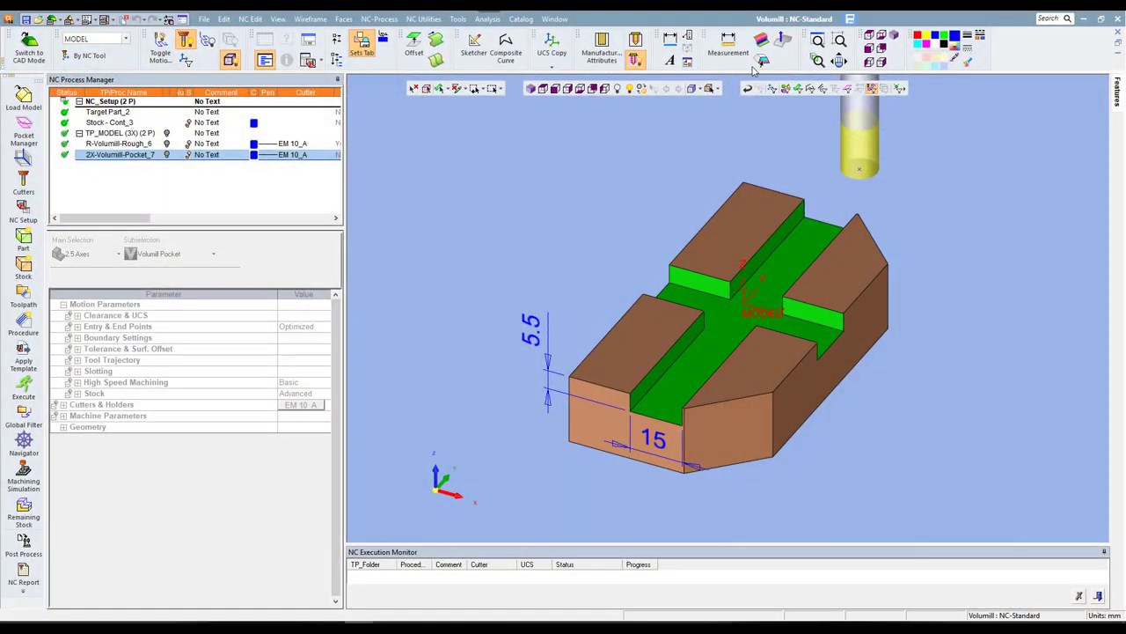
- Run a draft direction analysis on all part faces, then close it
{"action": "left_click", "coordinate": [759, 63]}
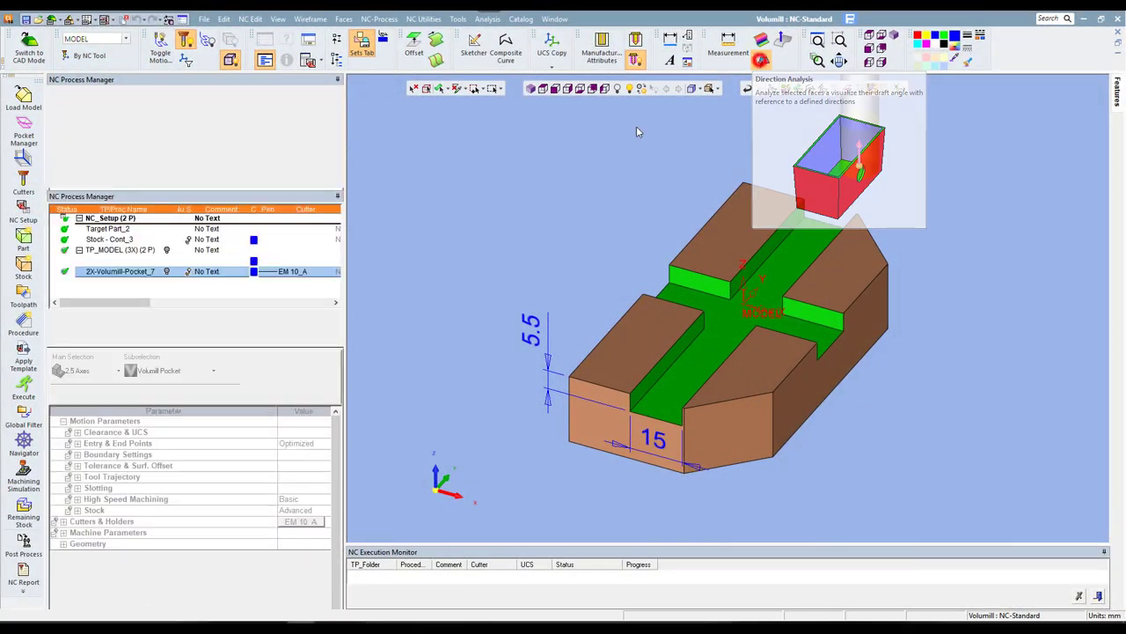
{"action": "left_click", "coordinate": [424, 88]}
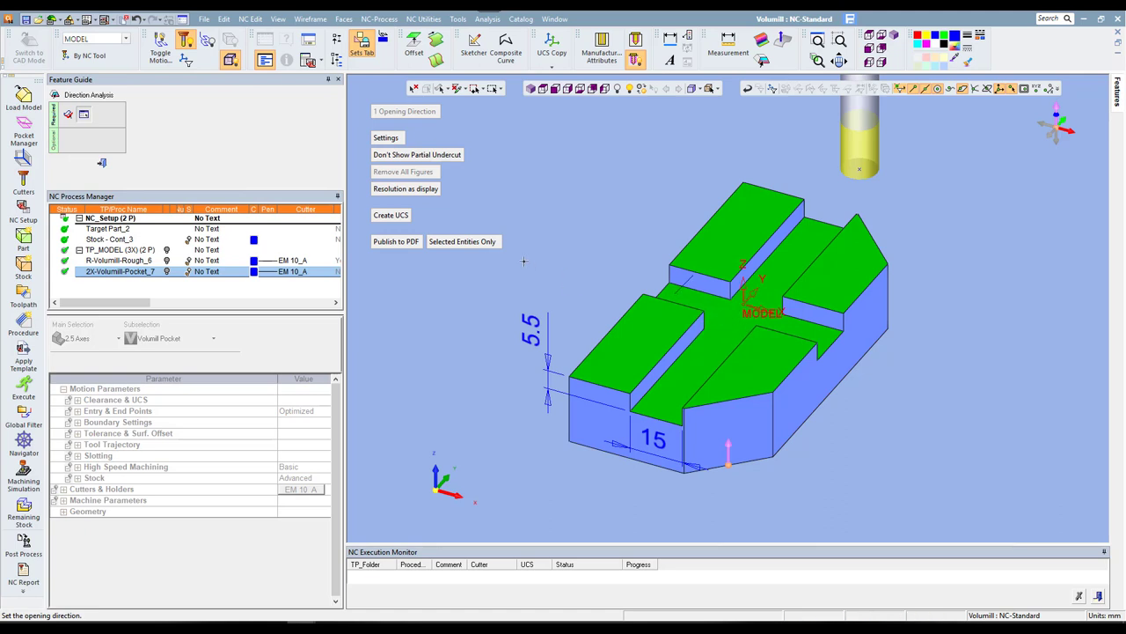
{"action": "left_click", "coordinate": [102, 163]}
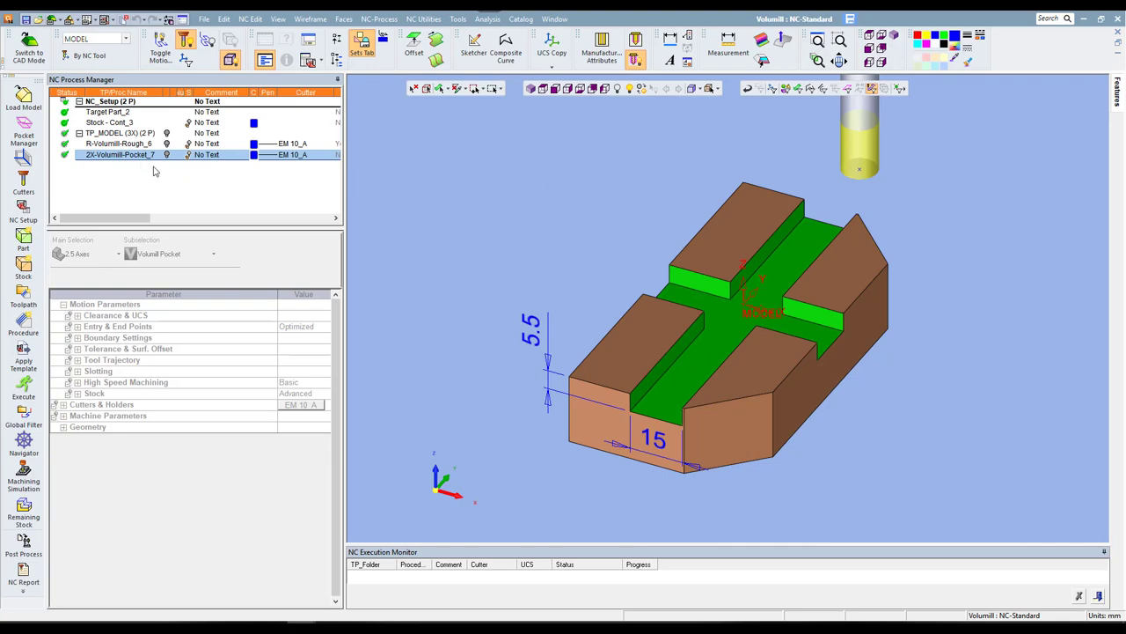
- Open 2X-Volumill-Pocket_7's parameters, collapse its groups, and bring up its Part Contours
{"action": "double_click", "coordinate": [128, 155]}
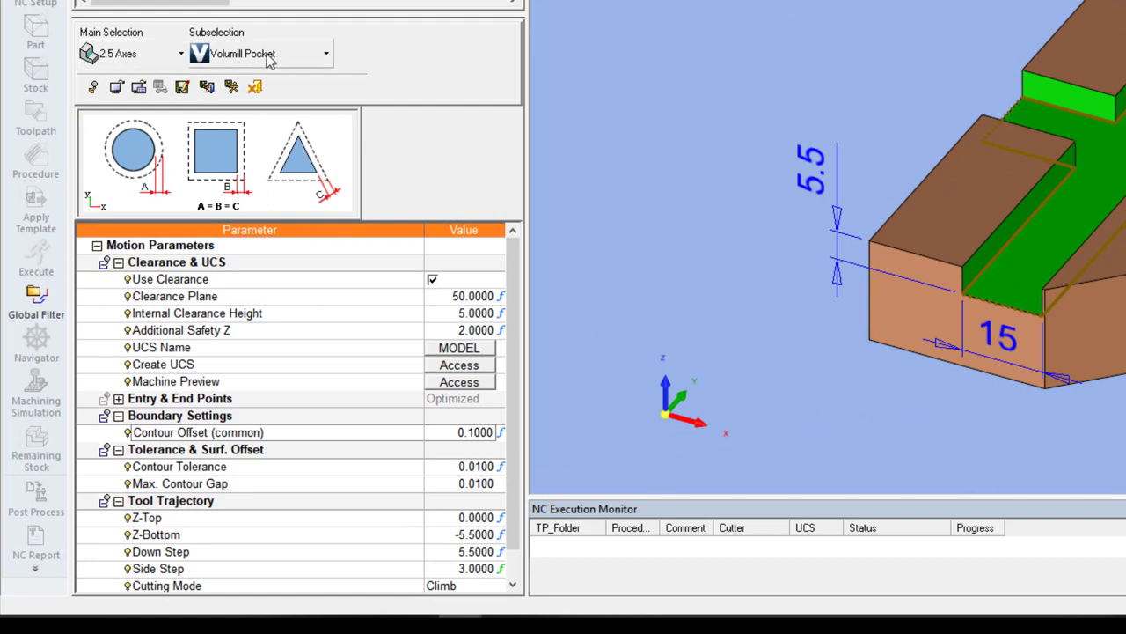
{"action": "left_click", "coordinate": [119, 262]}
{"action": "left_click", "coordinate": [119, 295]}
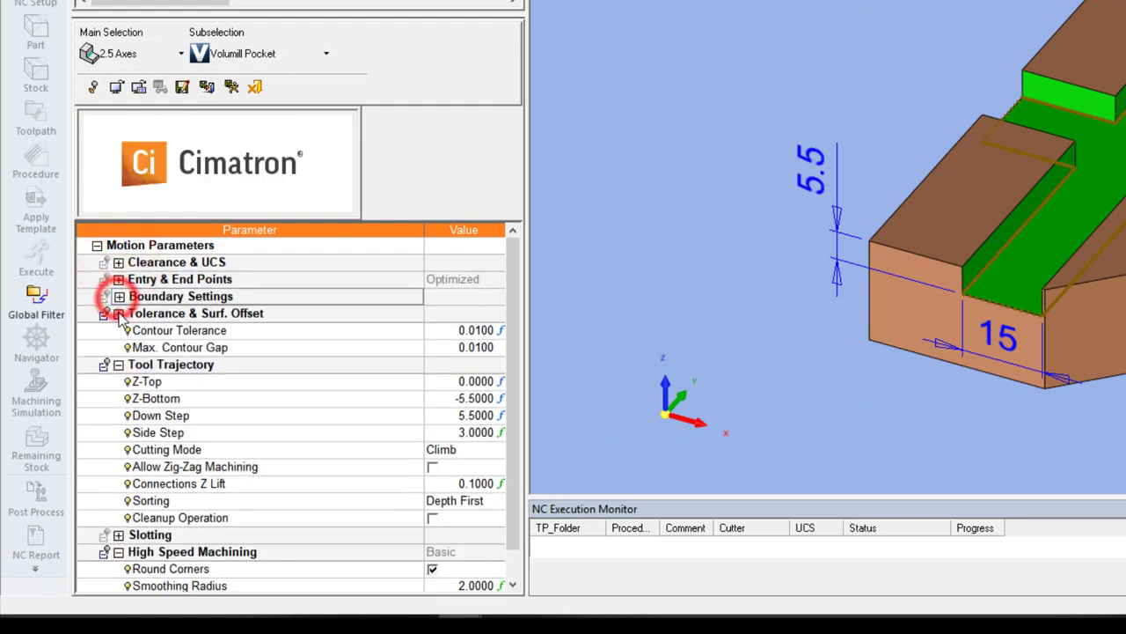
{"action": "left_click", "coordinate": [118, 314]}
{"action": "left_click", "coordinate": [118, 329]}
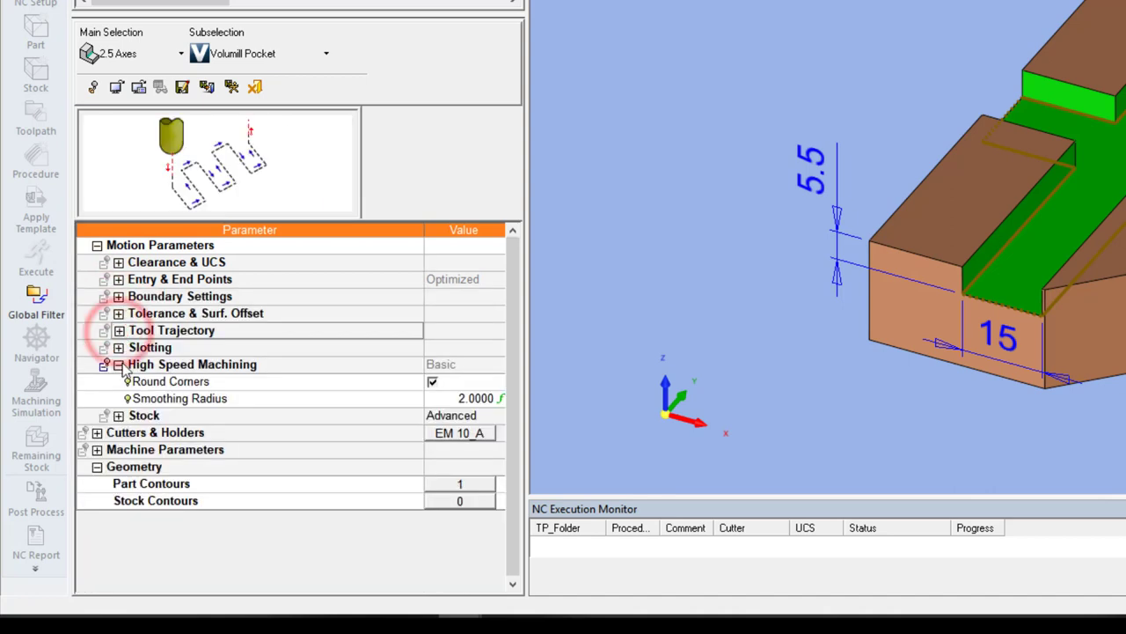
{"action": "left_click", "coordinate": [118, 364]}
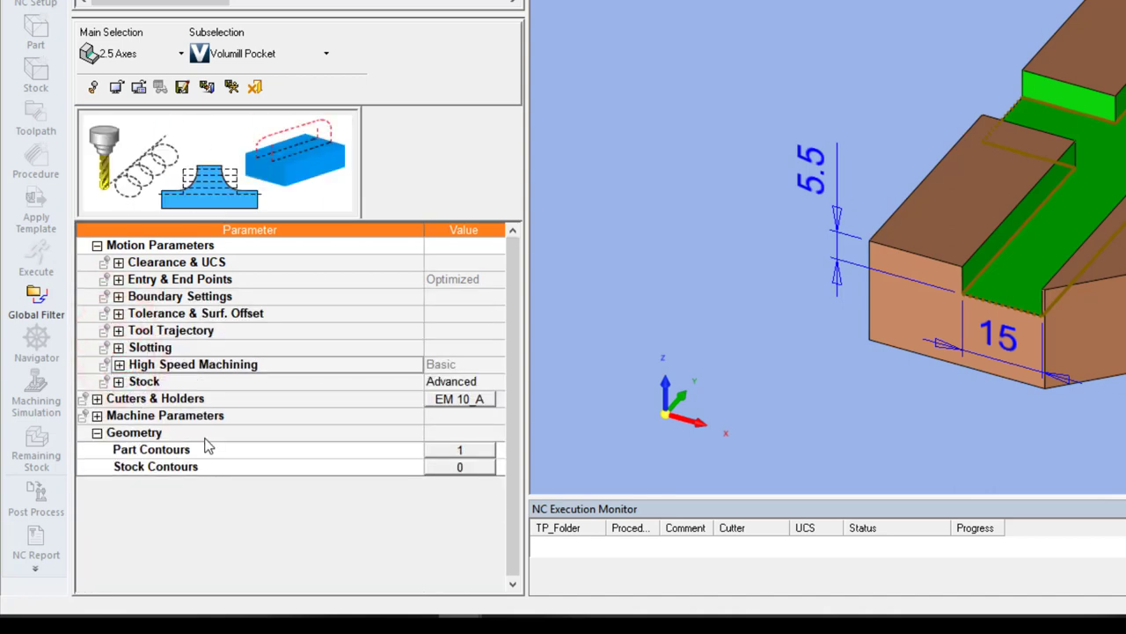
{"action": "left_click", "coordinate": [459, 449]}
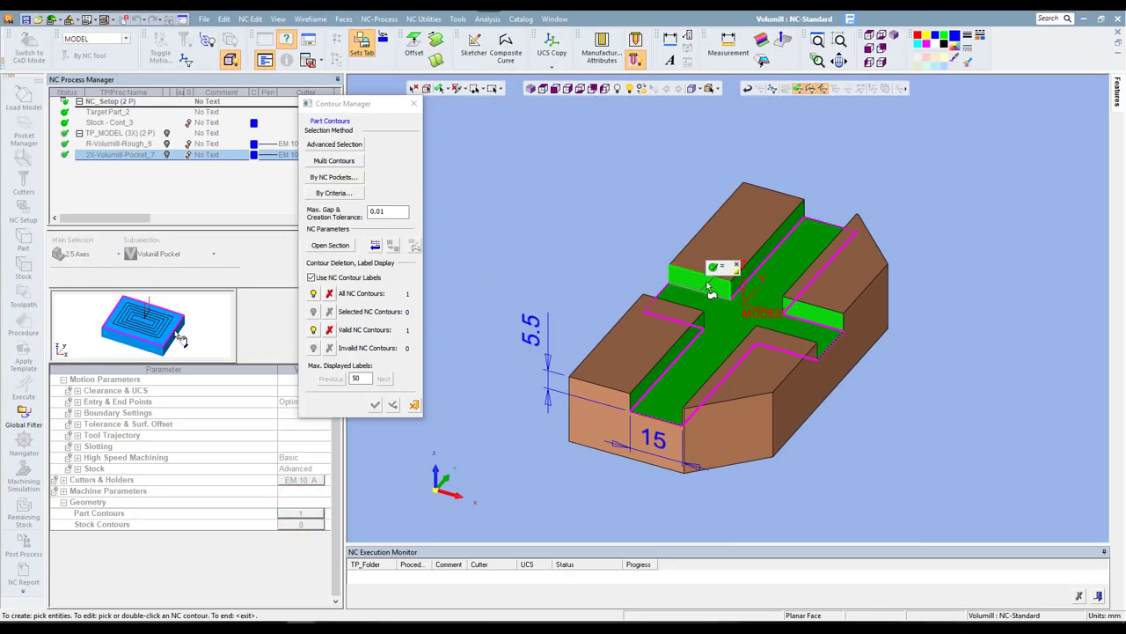
- Delete the existing NC contours and create a new one from the pocket floor
{"action": "left_click", "coordinate": [732, 325]}
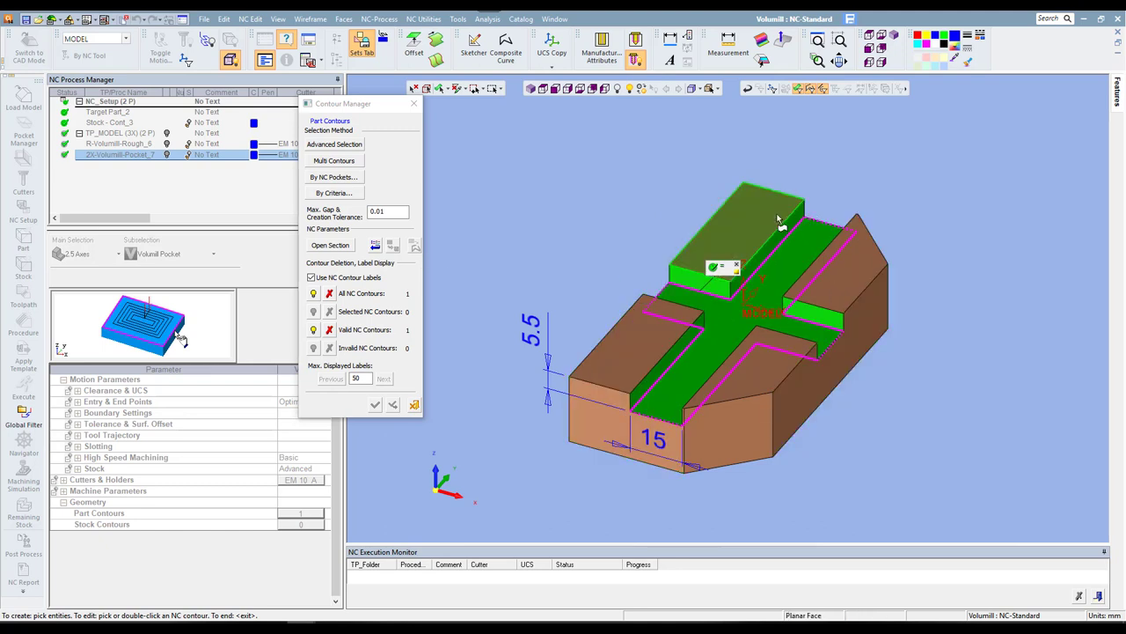
{"action": "left_click", "coordinate": [330, 294]}
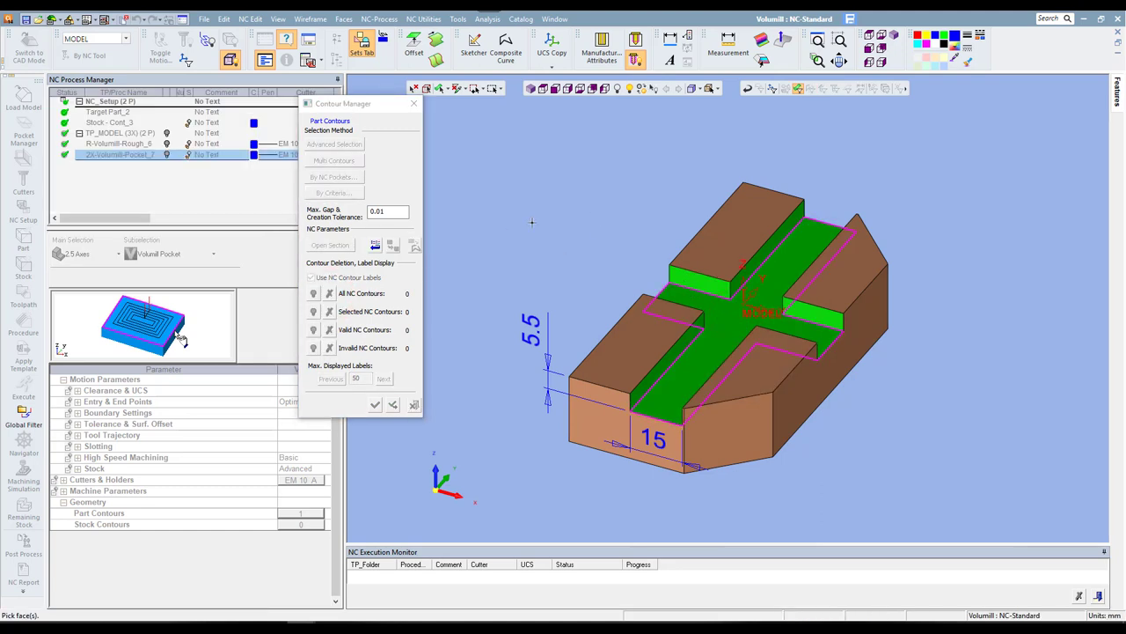
{"action": "left_click", "coordinate": [744, 278]}
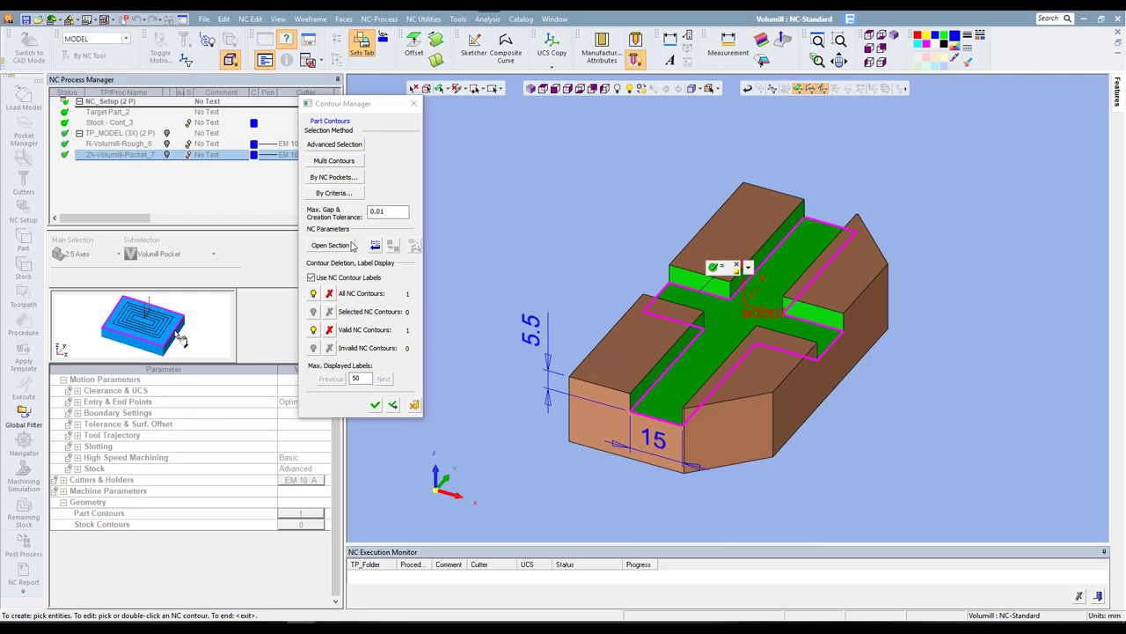
- Add the cross-shaped pocket's edge segments to the new contour and confirm it
{"action": "left_click", "coordinate": [328, 245]}
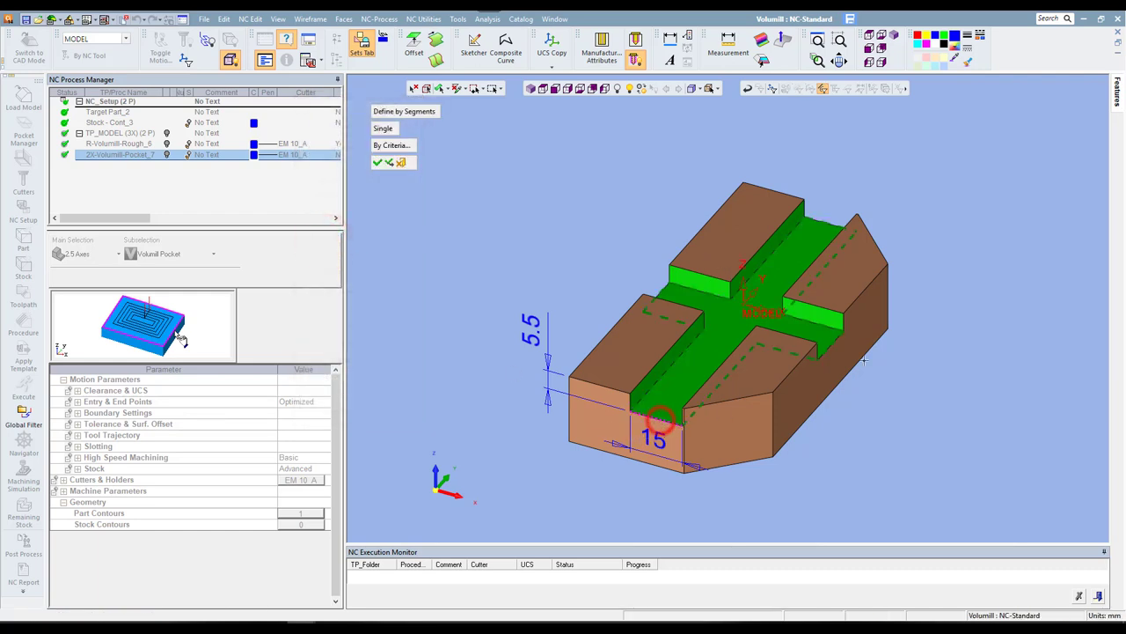
{"action": "left_click", "coordinate": [833, 348]}
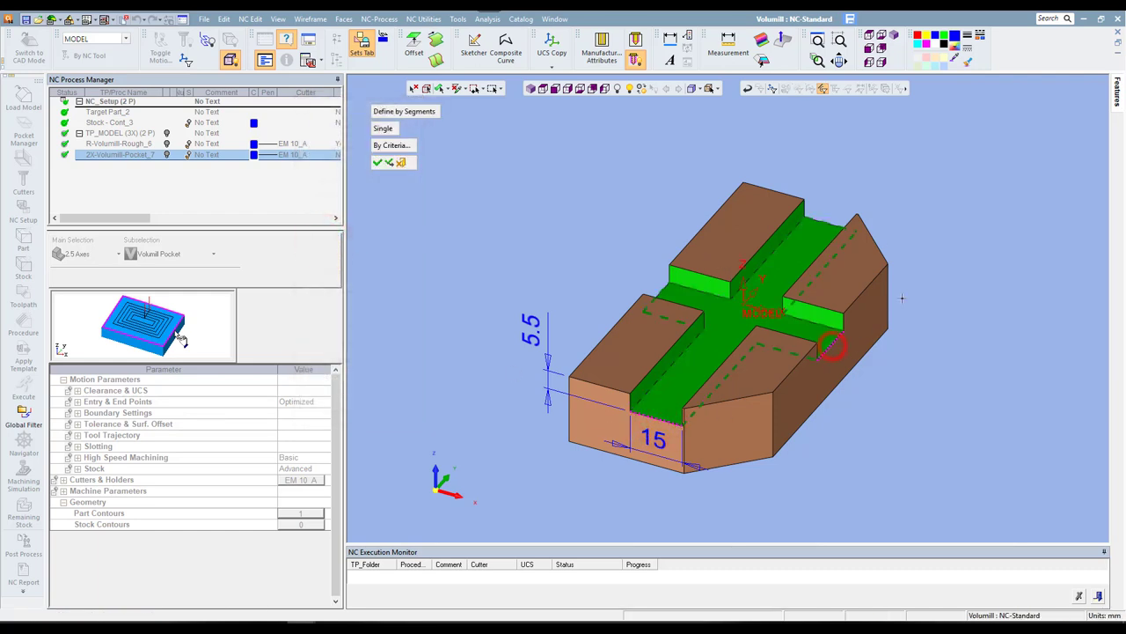
{"action": "left_click", "coordinate": [824, 224]}
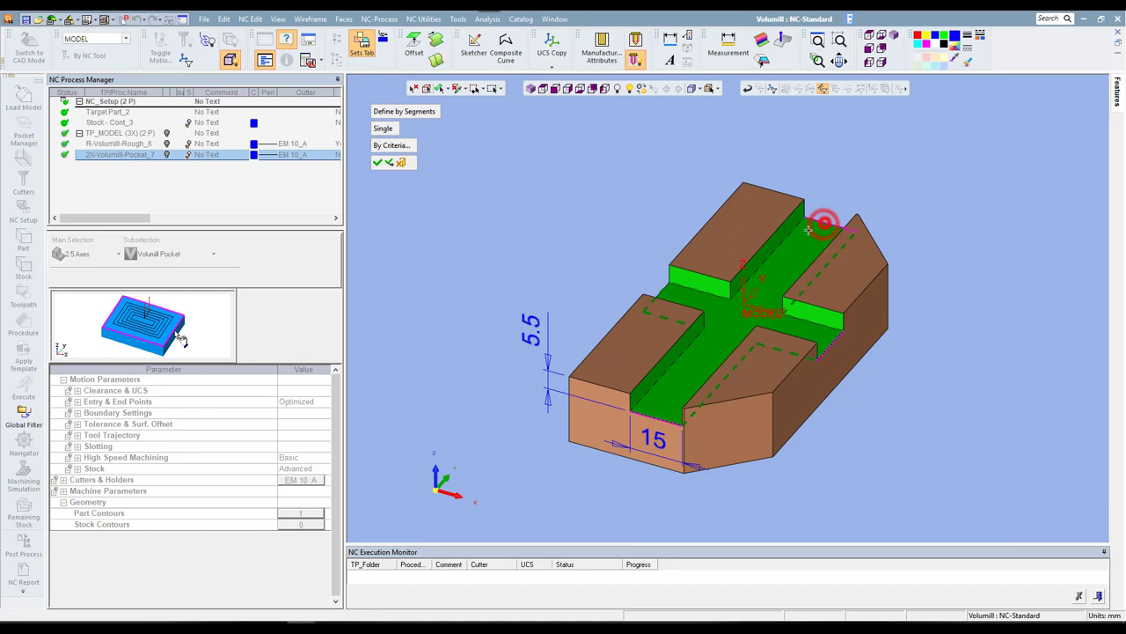
{"action": "left_click", "coordinate": [662, 292]}
{"action": "middle_click", "coordinate": [584, 192]}
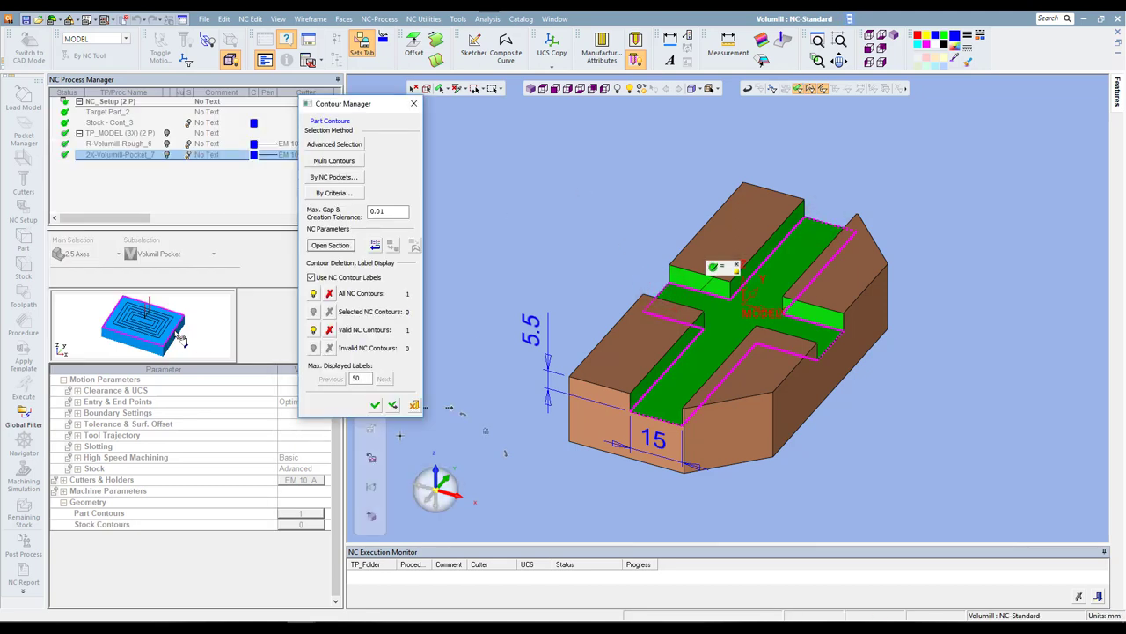
{"action": "left_click", "coordinate": [374, 405]}
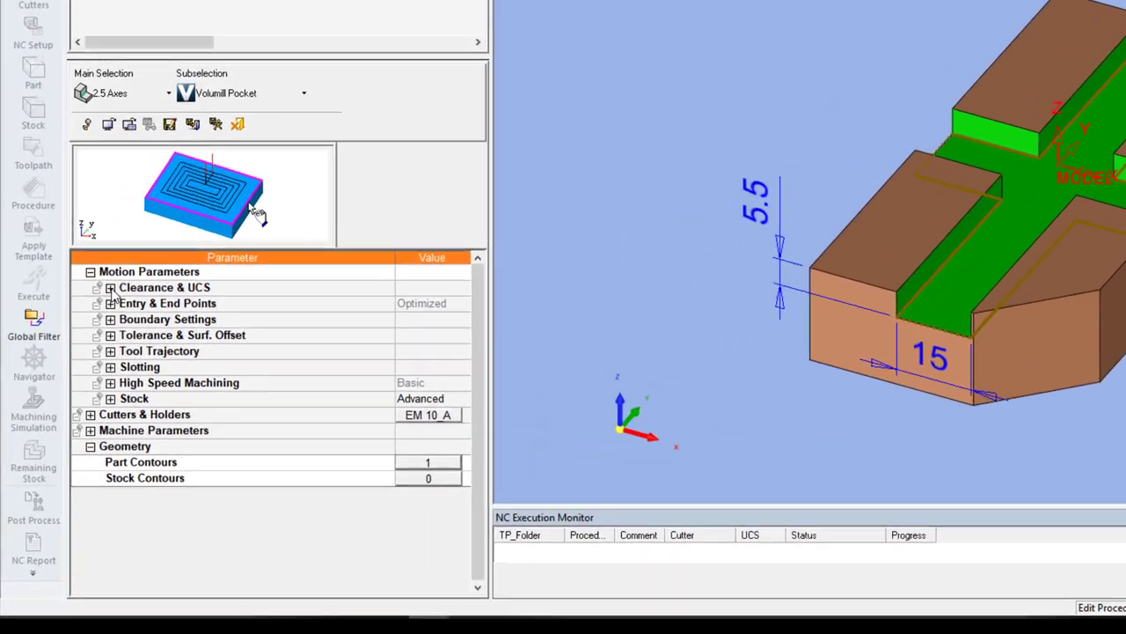
- Review the clearance height, boundary and tolerance settings, keeping the 0.1000 contour offset
{"action": "left_click", "coordinate": [76, 390]}
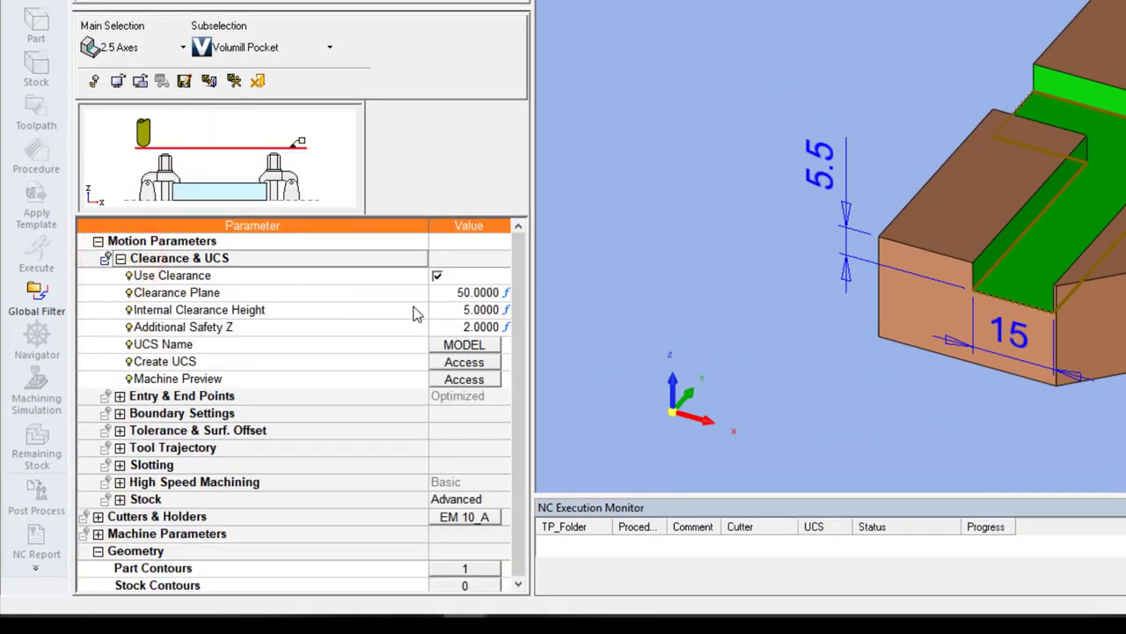
{"action": "left_click", "coordinate": [414, 310]}
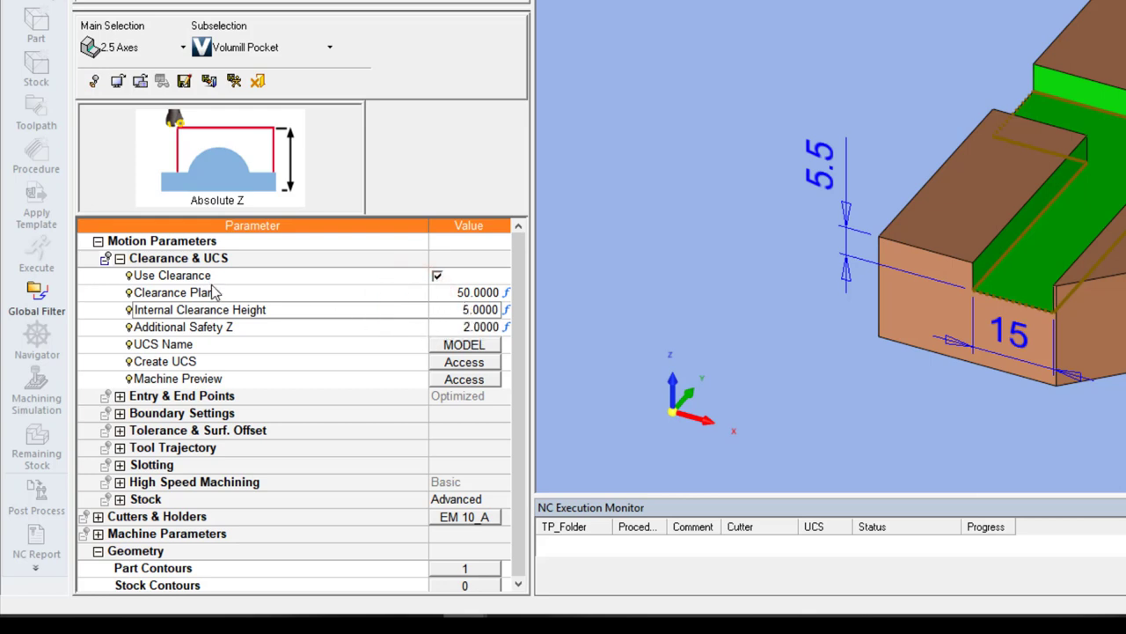
{"action": "left_click", "coordinate": [120, 258]}
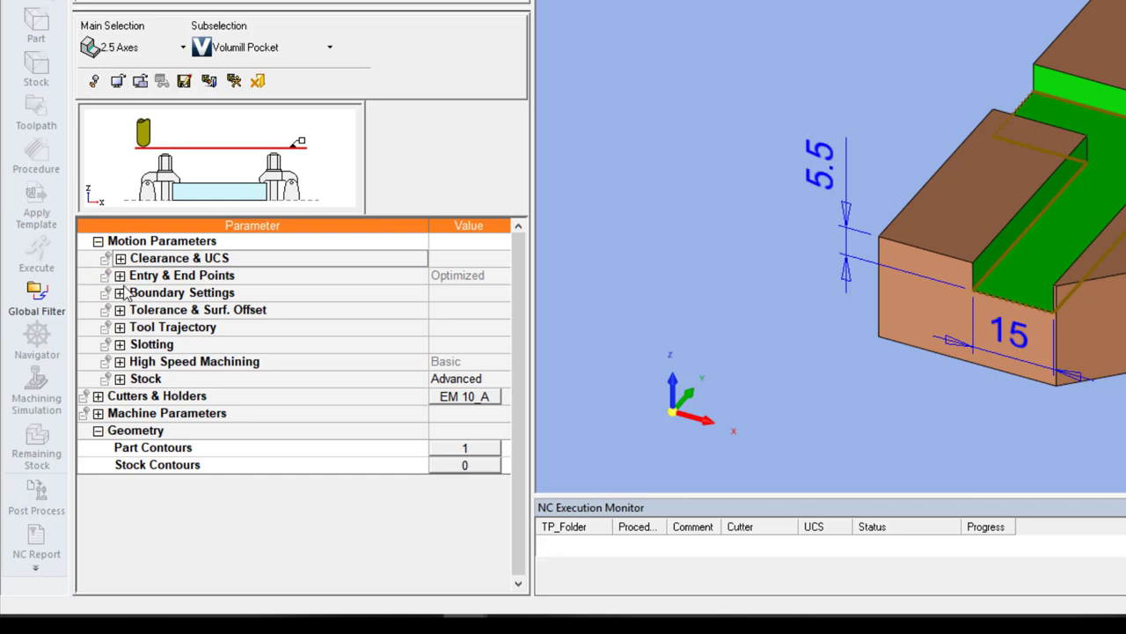
{"action": "left_click", "coordinate": [119, 292]}
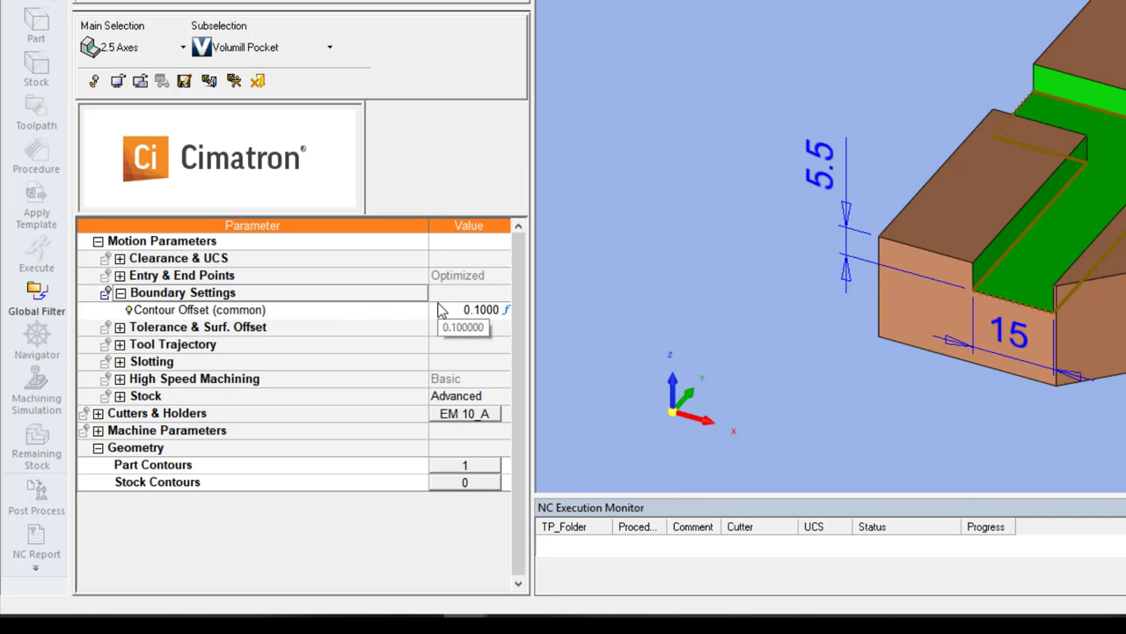
{"action": "left_click", "coordinate": [120, 326]}
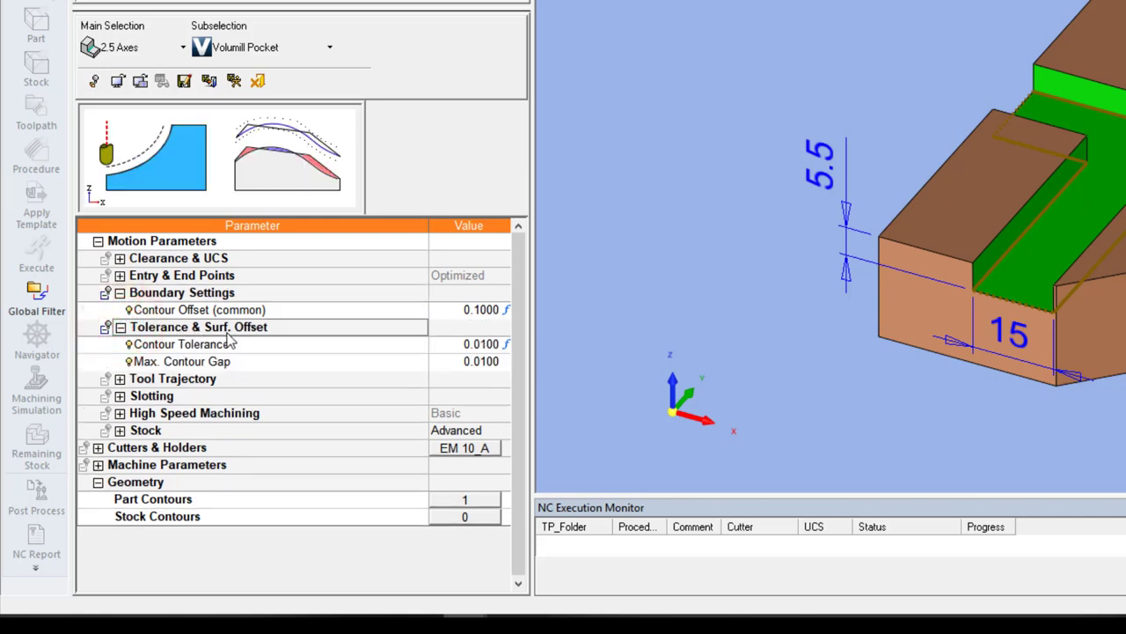
{"action": "left_click", "coordinate": [120, 326]}
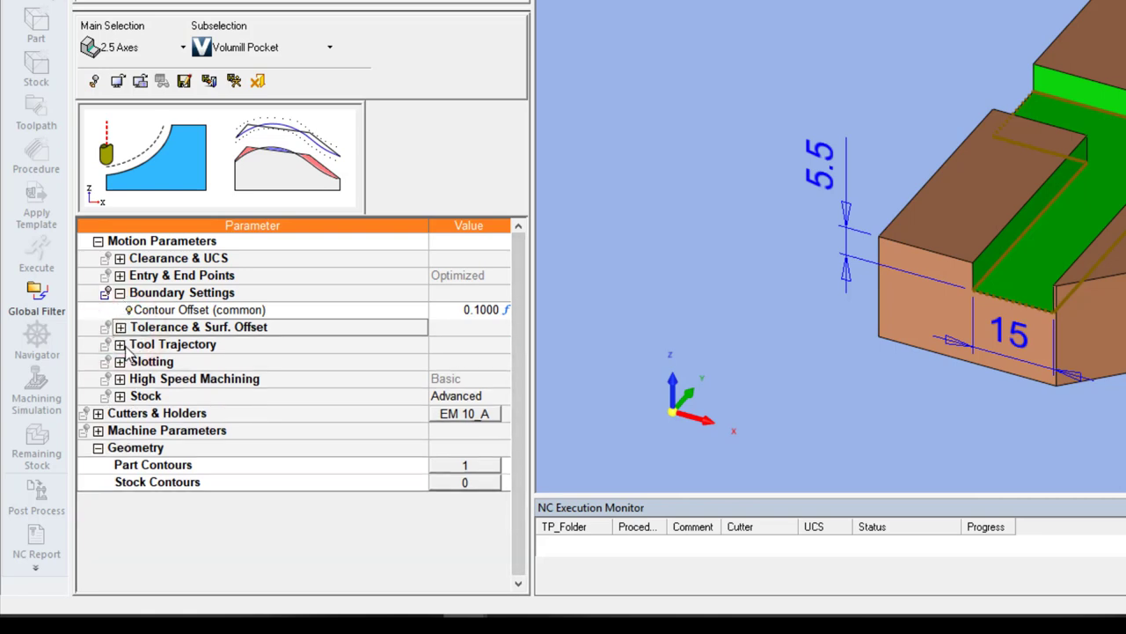
{"action": "left_click", "coordinate": [120, 344]}
- Set the pocket depth to Z-Top 0 and Z-Bottom -5.5 from the floor edge
{"action": "scroll", "coordinate": [384, 360], "scroll_direction": "down", "scroll_amount": 1}
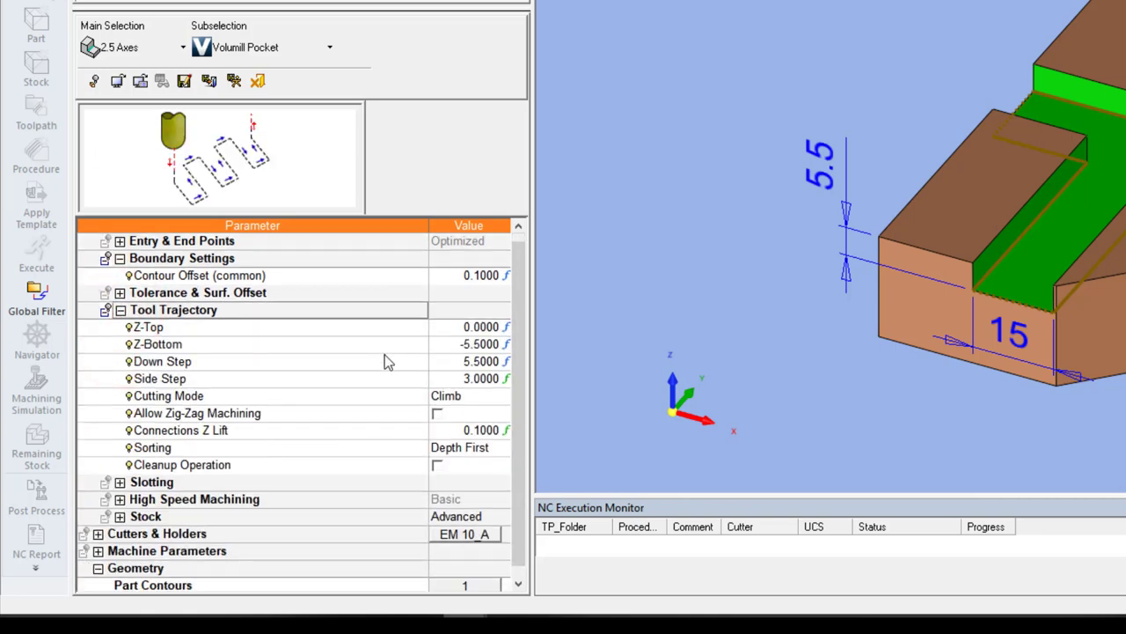
{"action": "left_click", "coordinate": [432, 326]}
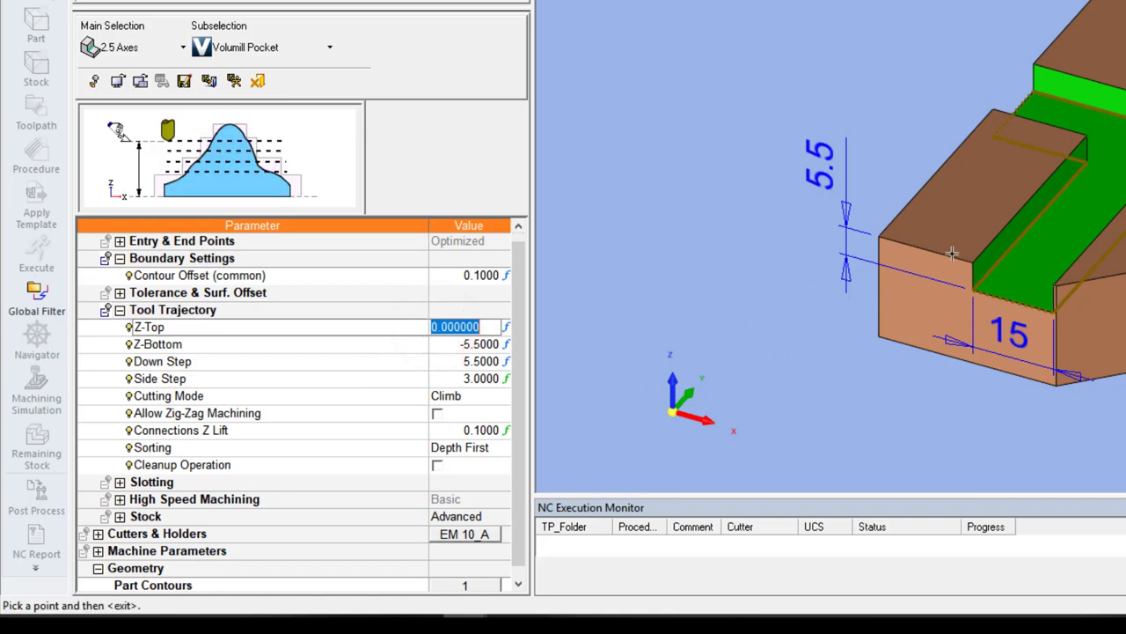
{"action": "left_click", "coordinate": [440, 344]}
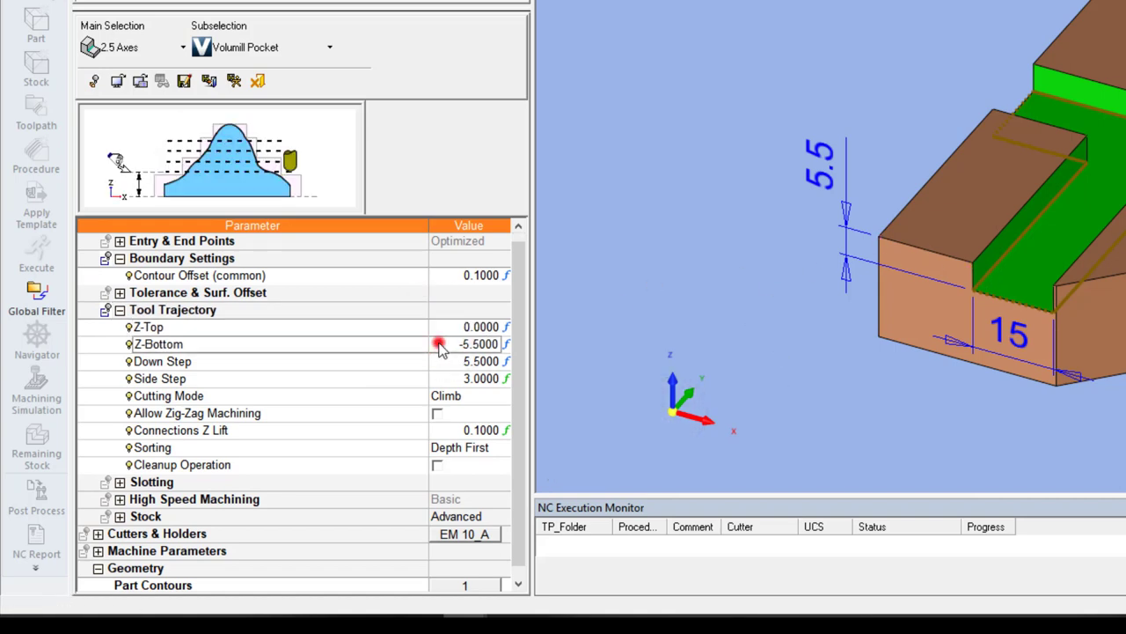
{"action": "left_click", "coordinate": [976, 295]}
{"action": "left_click", "coordinate": [326, 361]}
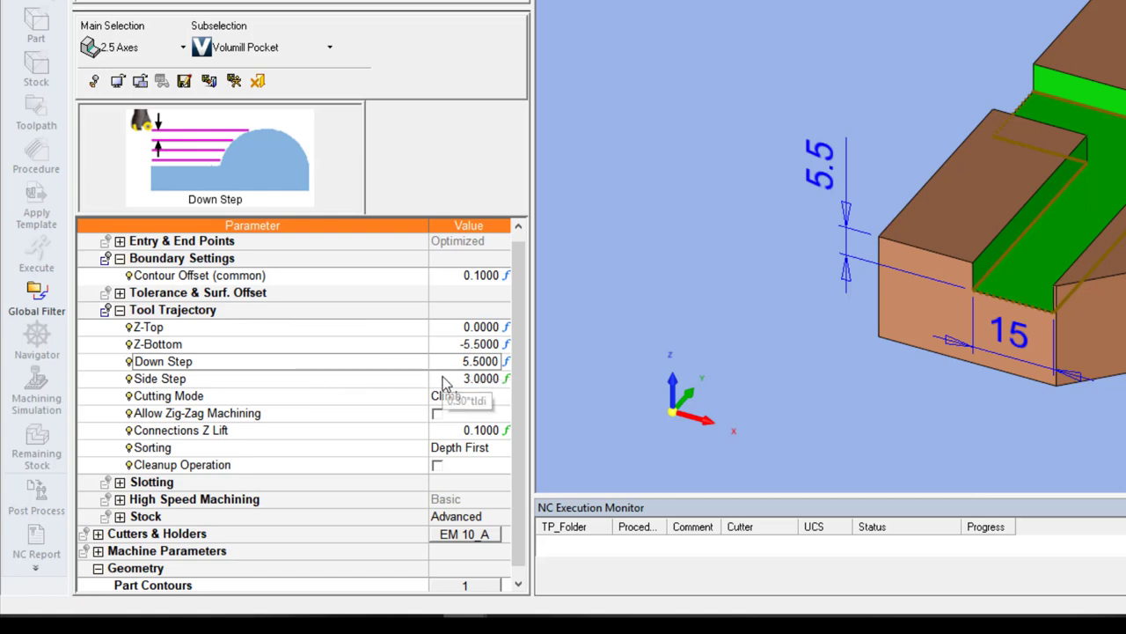
- Set the High Speed Machining smoothing radius to 2.0000 (0.2*tld)
{"action": "scroll", "coordinate": [367, 396], "scroll_direction": "down", "scroll_amount": 1}
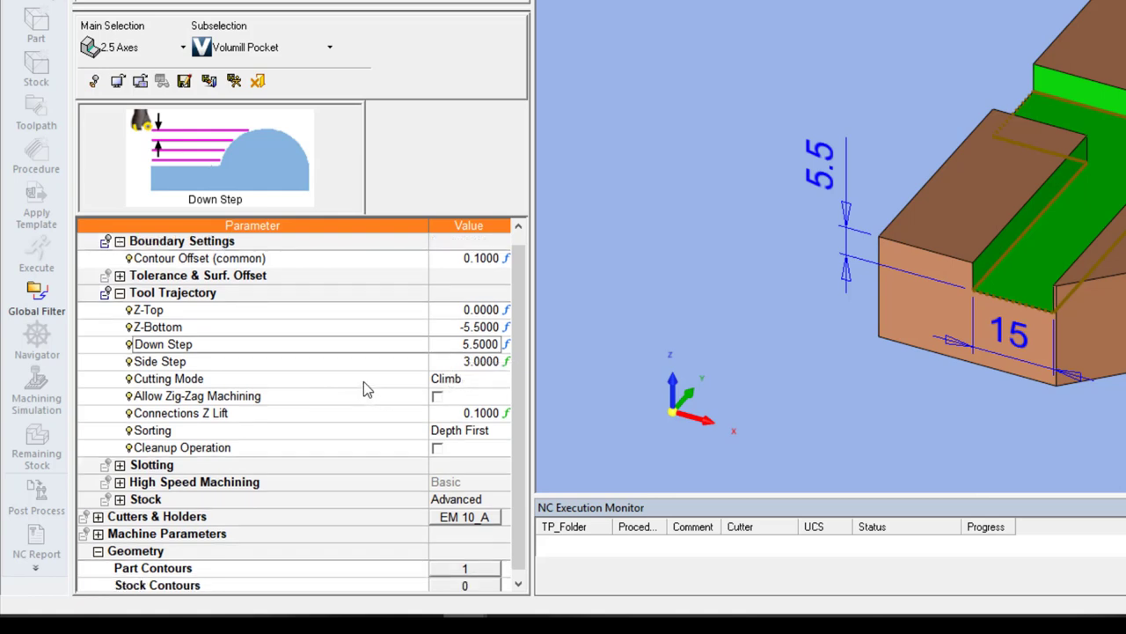
{"action": "scroll", "coordinate": [363, 381], "scroll_direction": "down", "scroll_amount": 1}
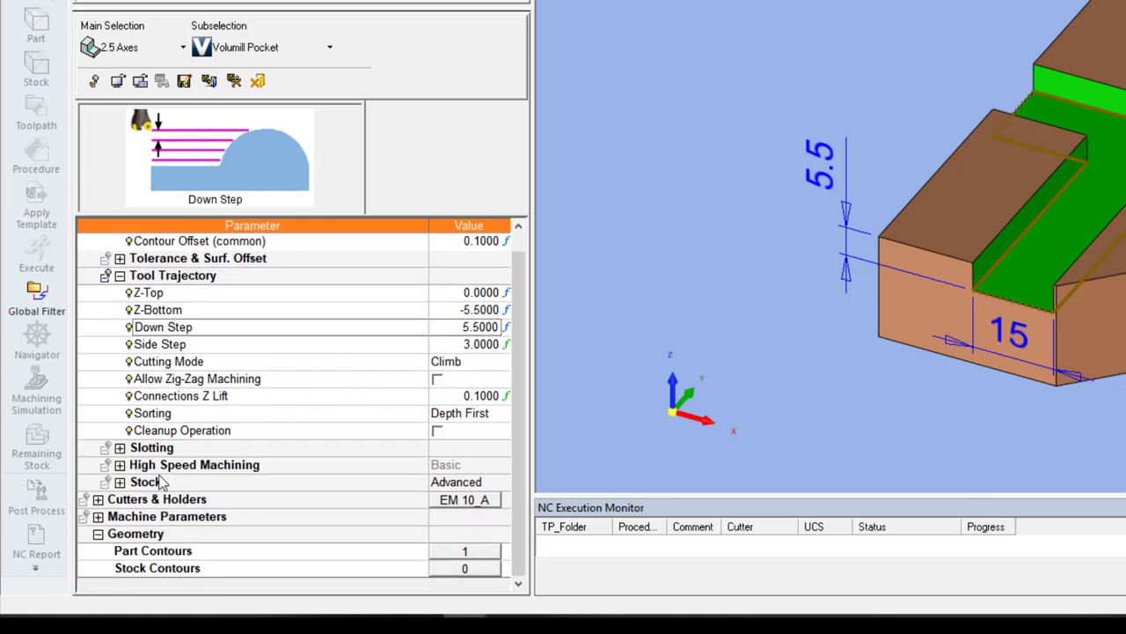
{"action": "left_click", "coordinate": [120, 465]}
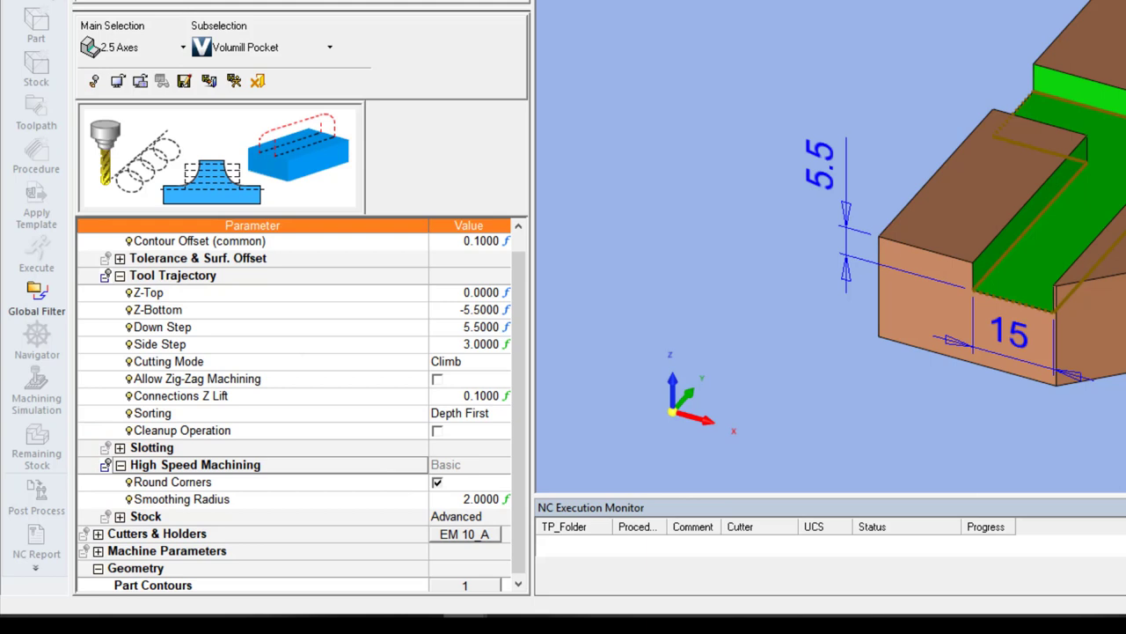
{"action": "double_click", "coordinate": [475, 498]}
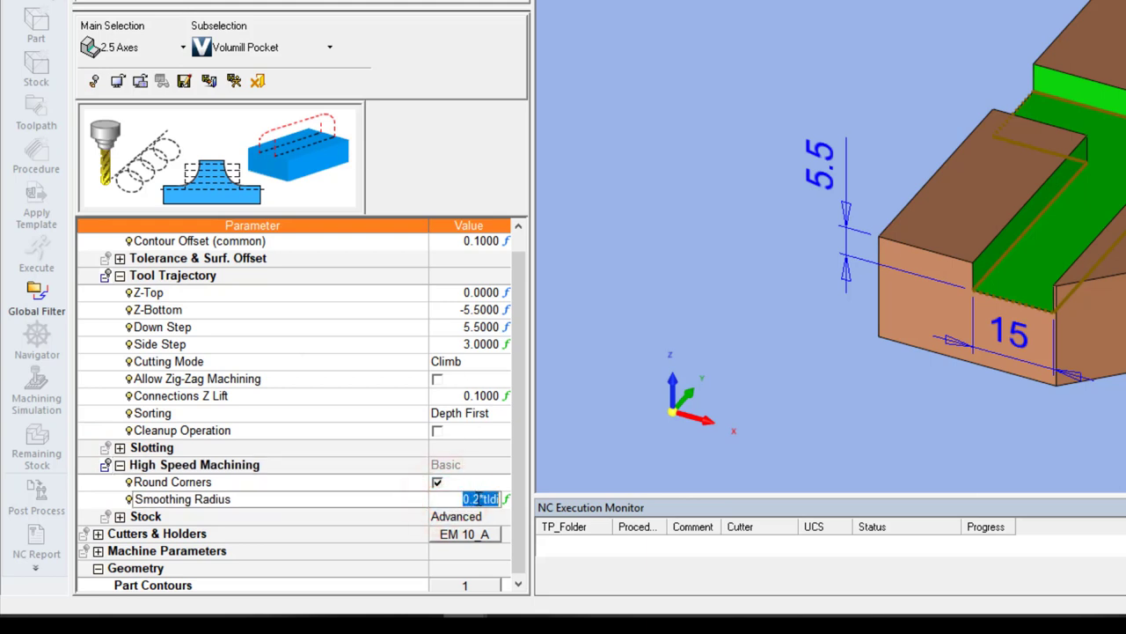
{"action": "left_click", "coordinate": [634, 245]}
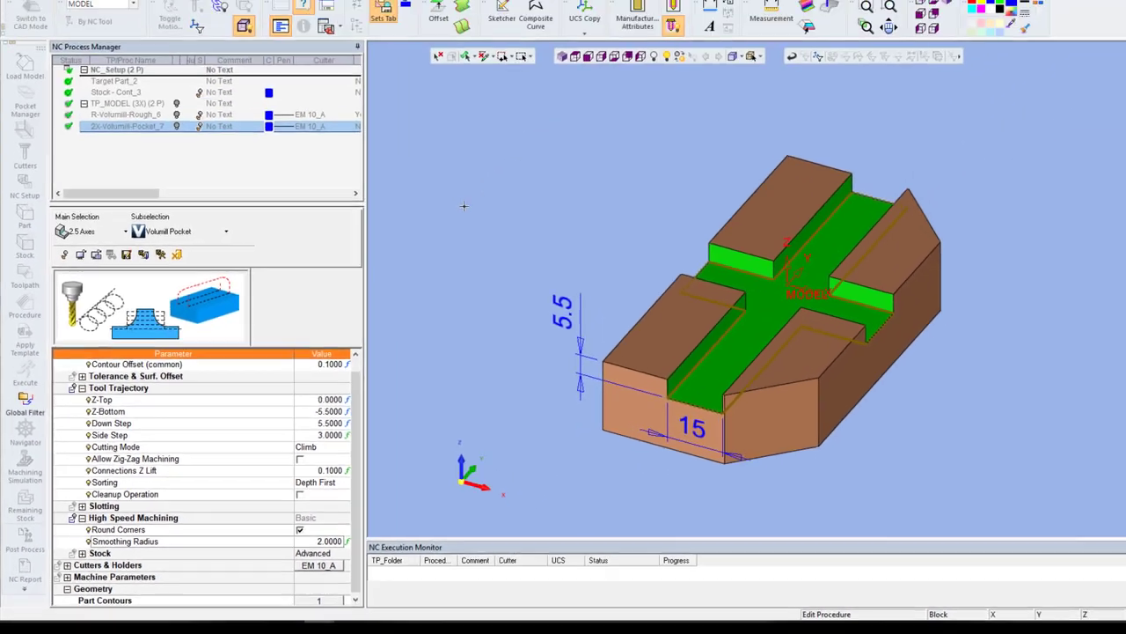
- Save and calculate the pocket procedure, then view its toolpath up close in the cross-shaped slot
{"action": "right_click", "coordinate": [438, 230]}
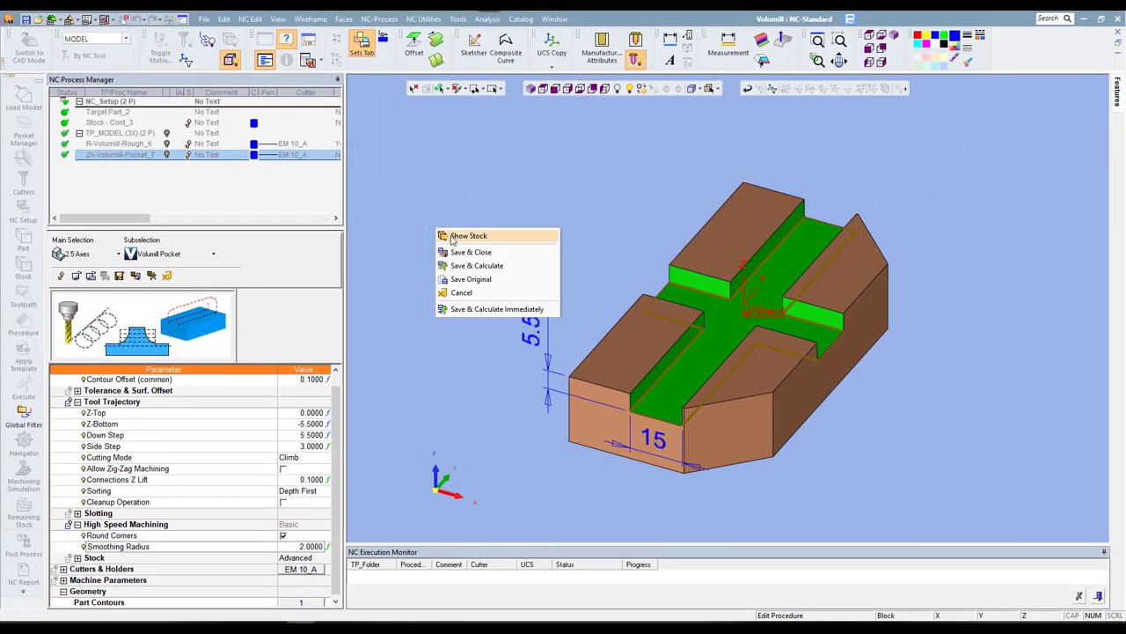
{"action": "left_click", "coordinate": [462, 264]}
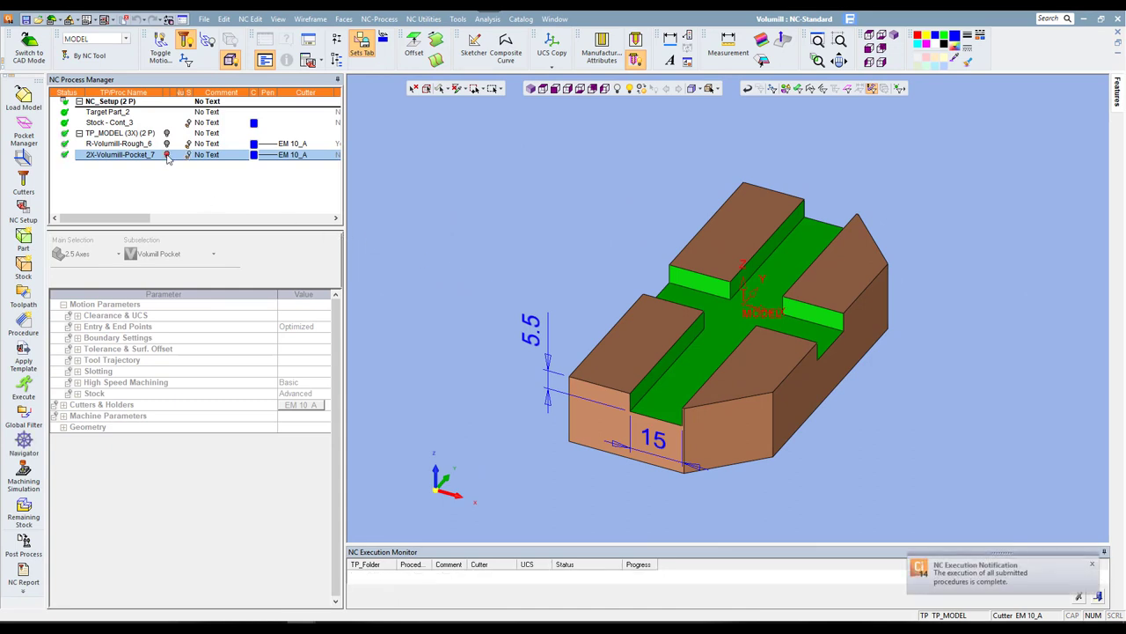
{"action": "left_click", "coordinate": [167, 155]}
{"action": "mouse_move", "coordinate": [745, 322]}
{"action": "middle_mouse_down"}
{"action": "mouse_move", "coordinate": [785, 345]}
{"action": "mouse_move", "coordinate": [773, 361]}
{"action": "mouse_move", "coordinate": [768, 339]}
{"action": "middle_mouse_up"}
{"action": "scroll", "coordinate": [773, 361], "scroll_direction": "up", "scroll_amount": 3}
{"action": "scroll", "coordinate": [773, 361], "scroll_direction": "up", "scroll_amount": 3}
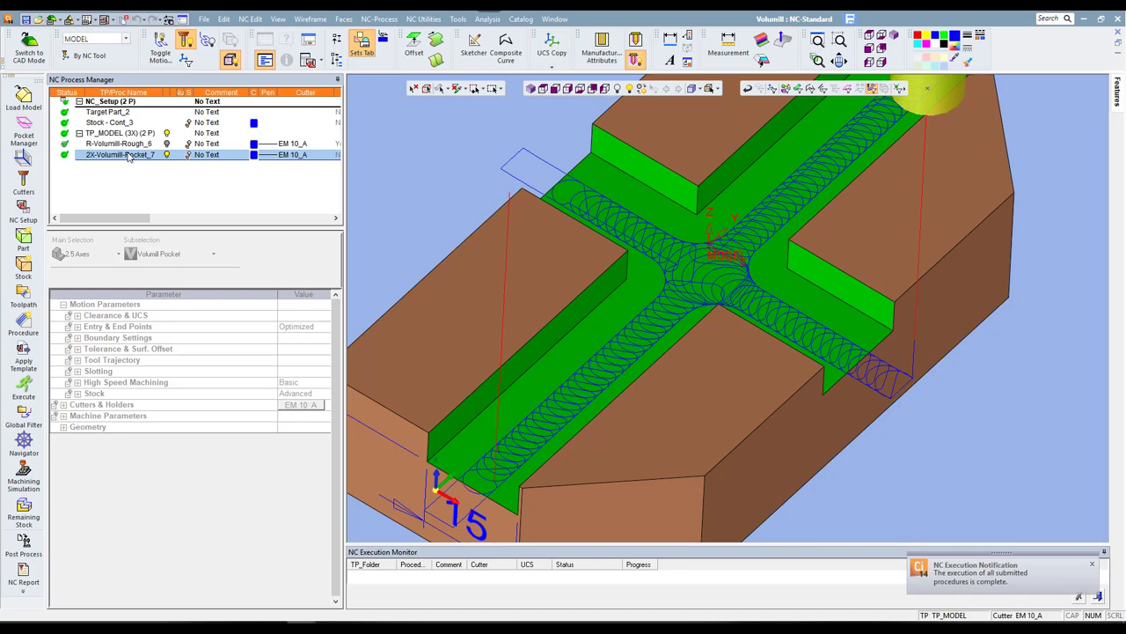
- Compare the R-Volumill-Rough_6 and 2X-Volumill-Pocket_7 toolpaths on the part, then hide both
{"action": "left_click", "coordinate": [167, 144]}
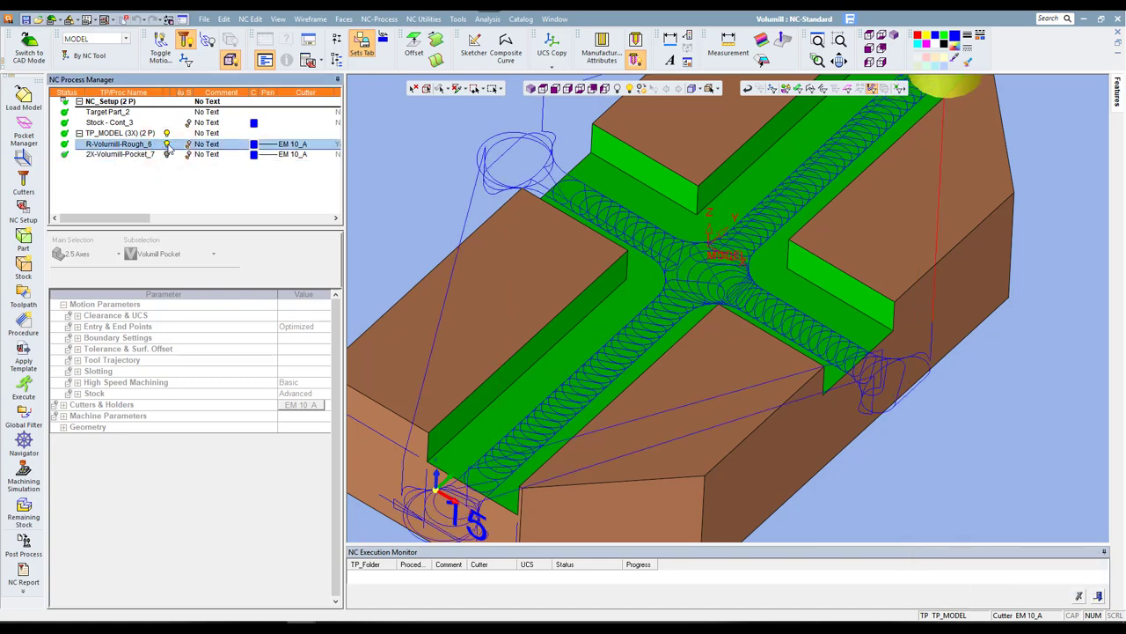
{"action": "left_click", "coordinate": [167, 155]}
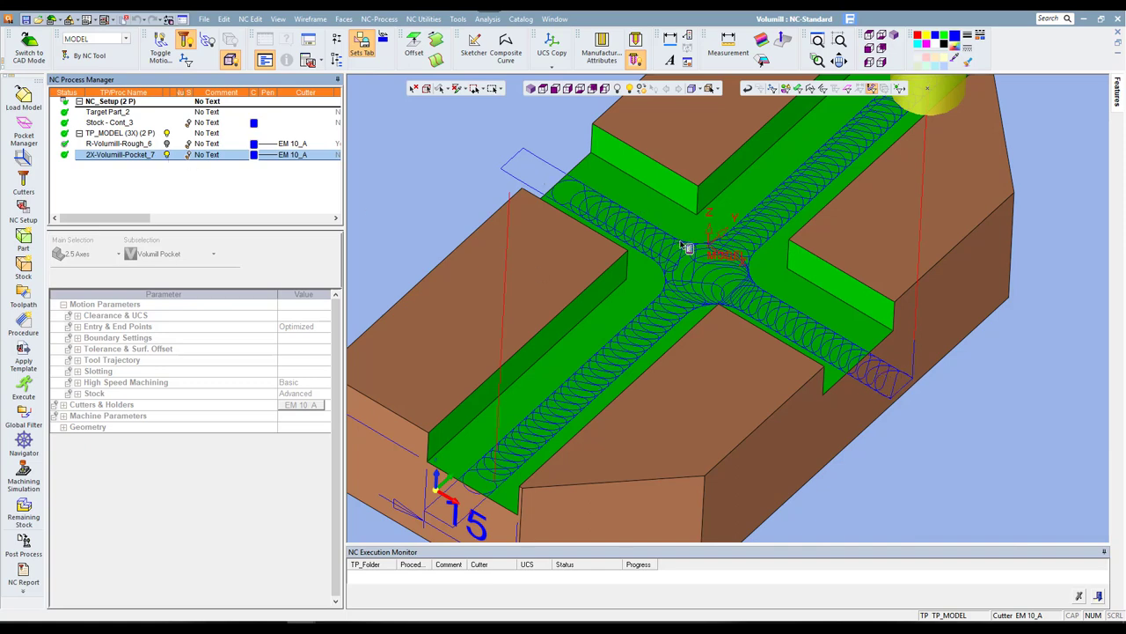
{"action": "left_click", "coordinate": [166, 155]}
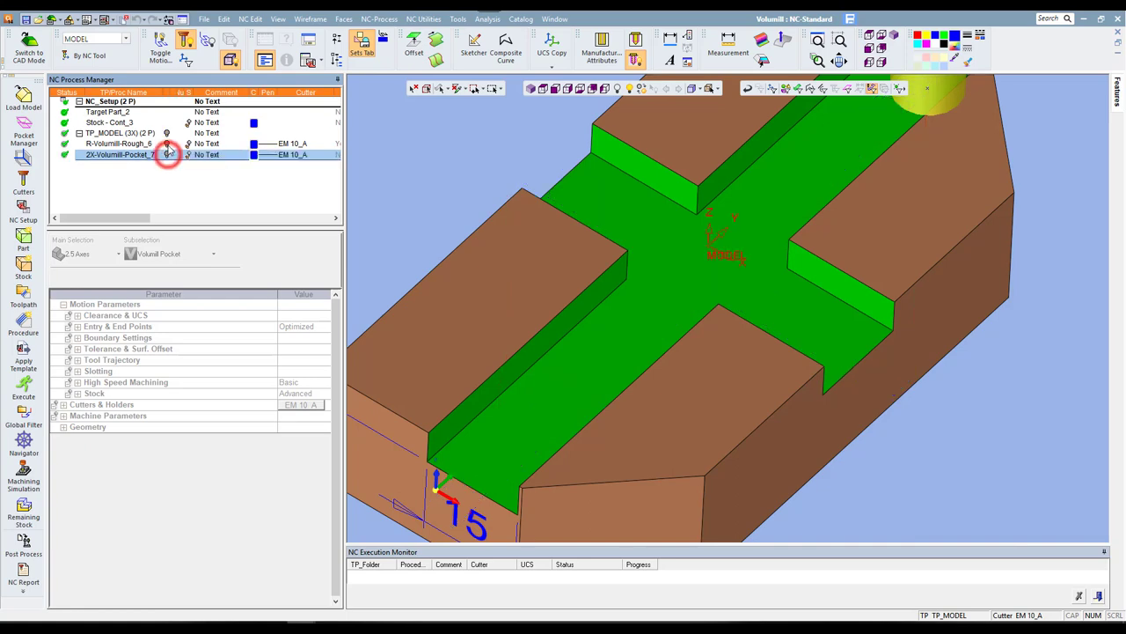
{"action": "left_click", "coordinate": [166, 143]}
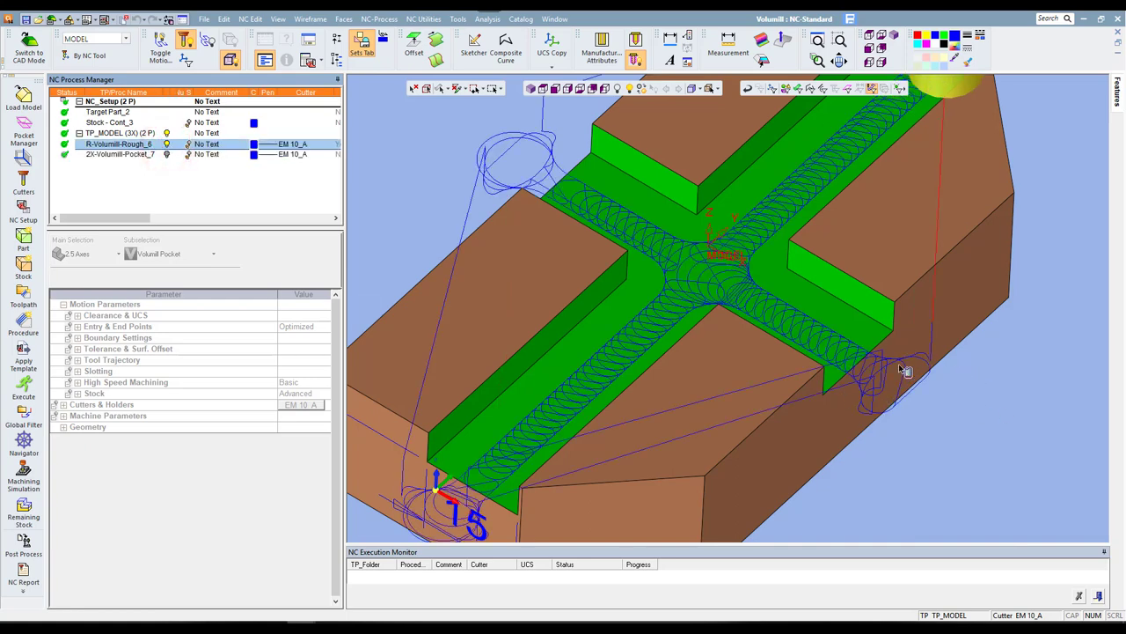
{"action": "middle_click_drag", "start_coordinate": [897, 355], "coordinate": [800, 308]}
{"action": "middle_click_drag", "start_coordinate": [834, 240], "coordinate": [804, 214]}
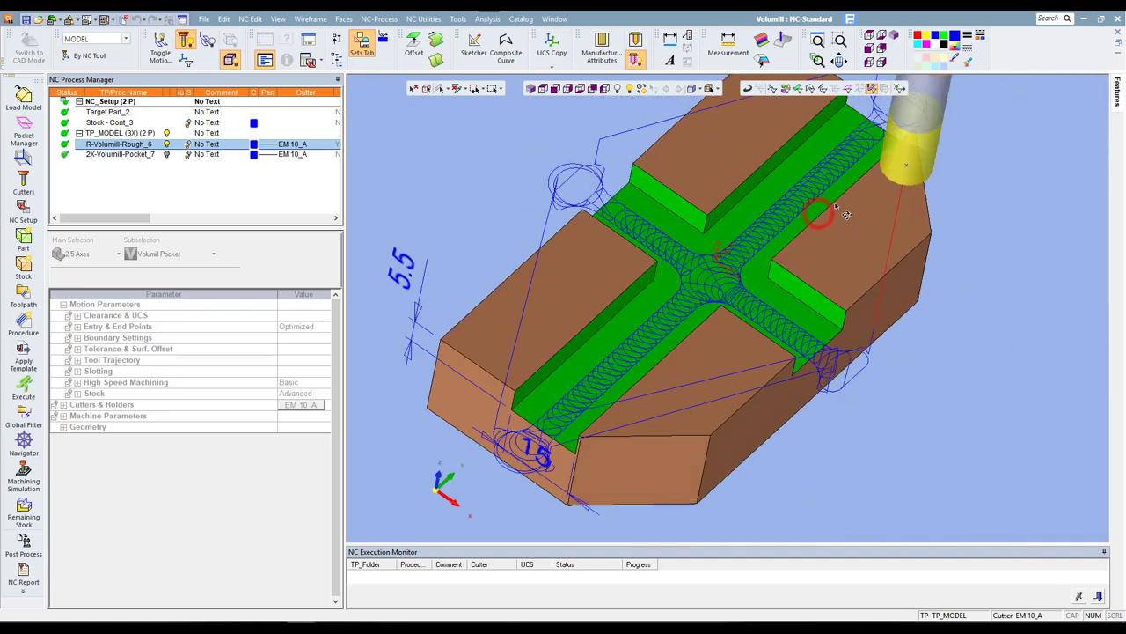
{"action": "left_click", "coordinate": [167, 143]}
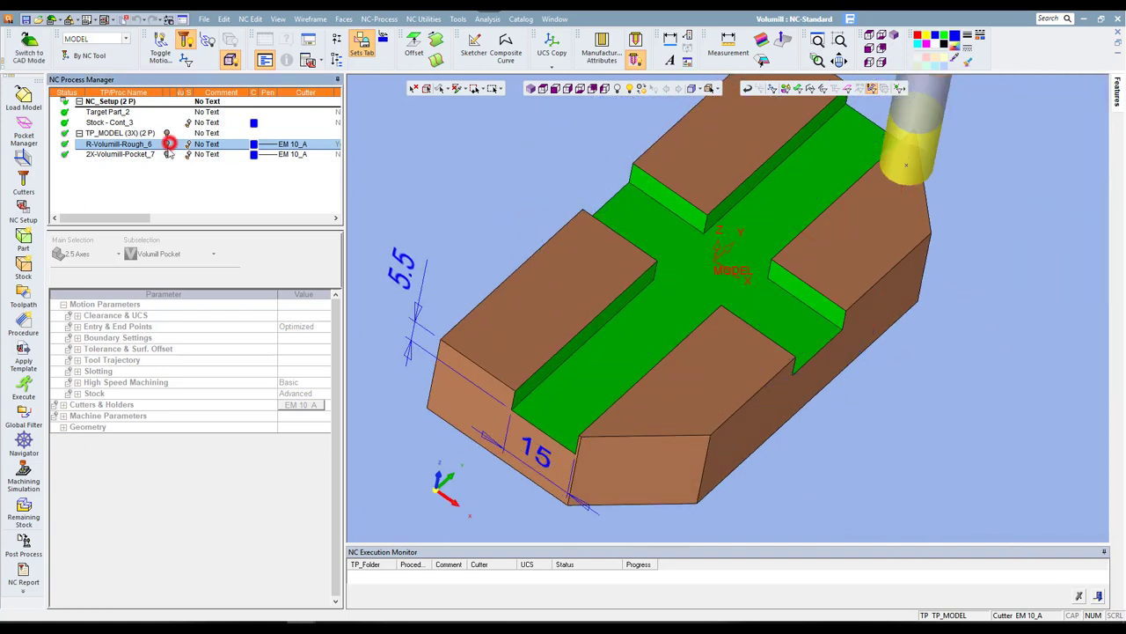
{"action": "left_click", "coordinate": [123, 154]}
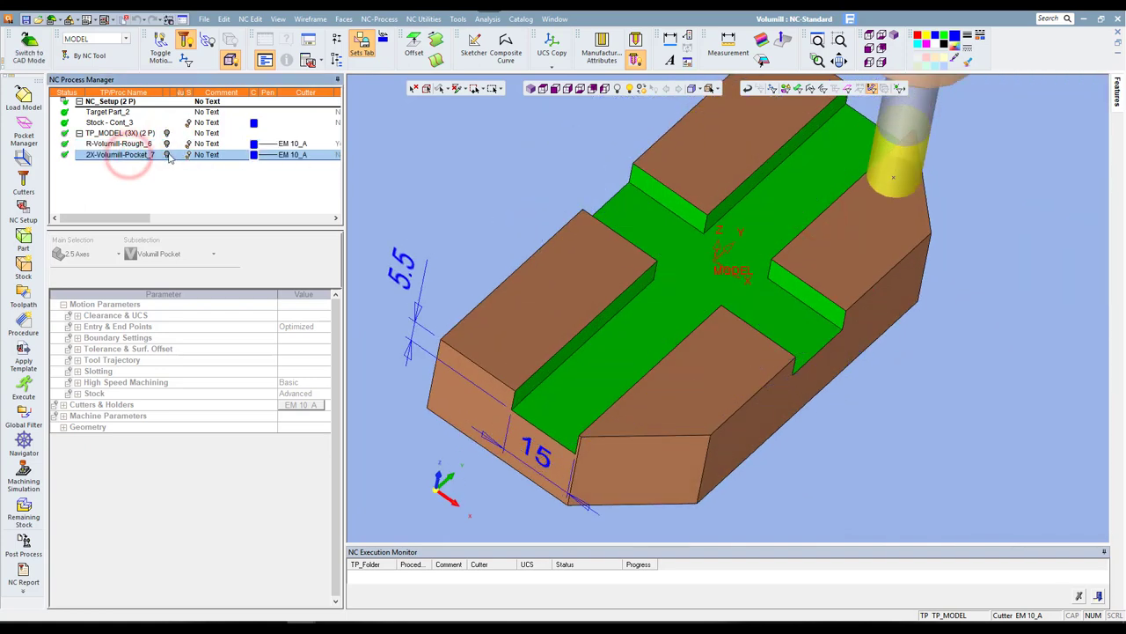
{"action": "left_click", "coordinate": [167, 154]}
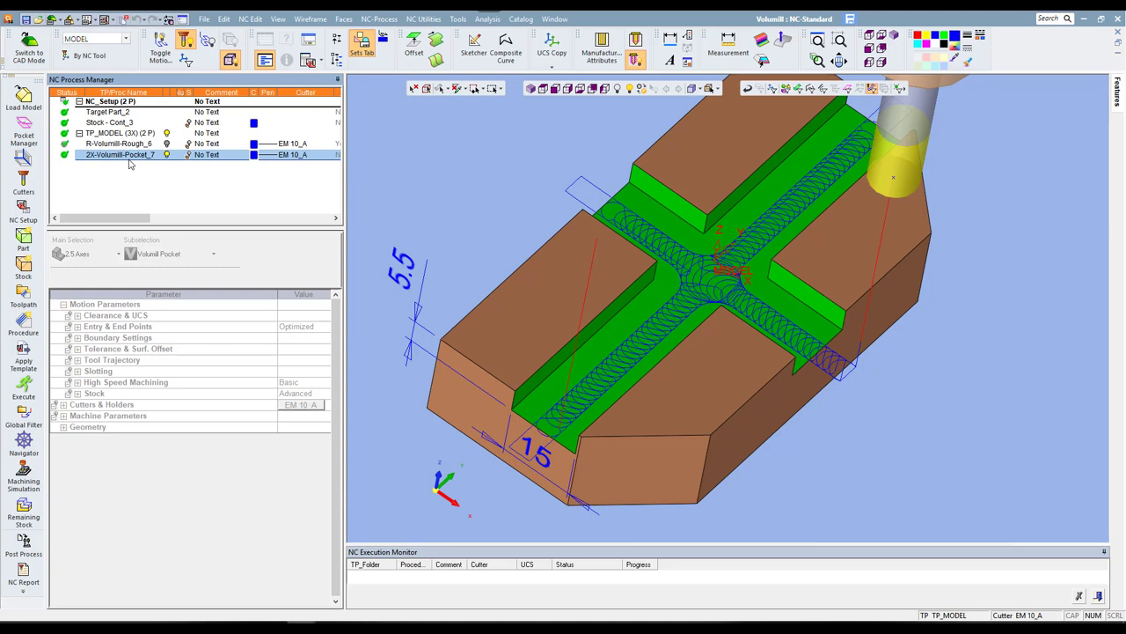
{"action": "left_click", "coordinate": [166, 155]}
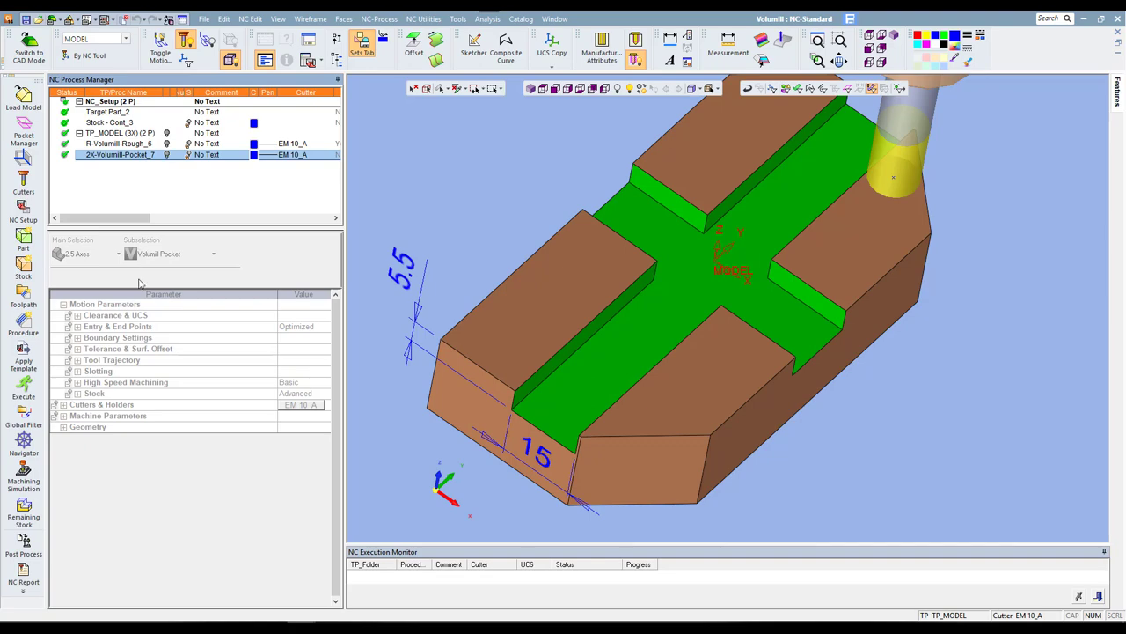
- Create a Profile Open Contour procedure and bring up its contour definitions
{"action": "left_click", "coordinate": [26, 325]}
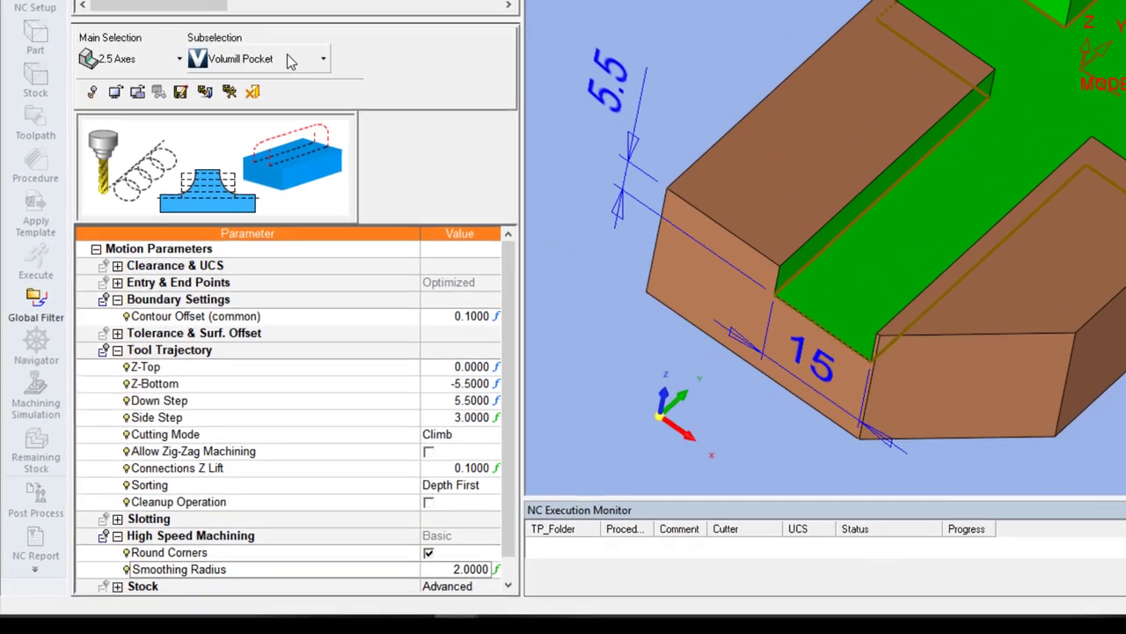
{"action": "left_click", "coordinate": [192, 254]}
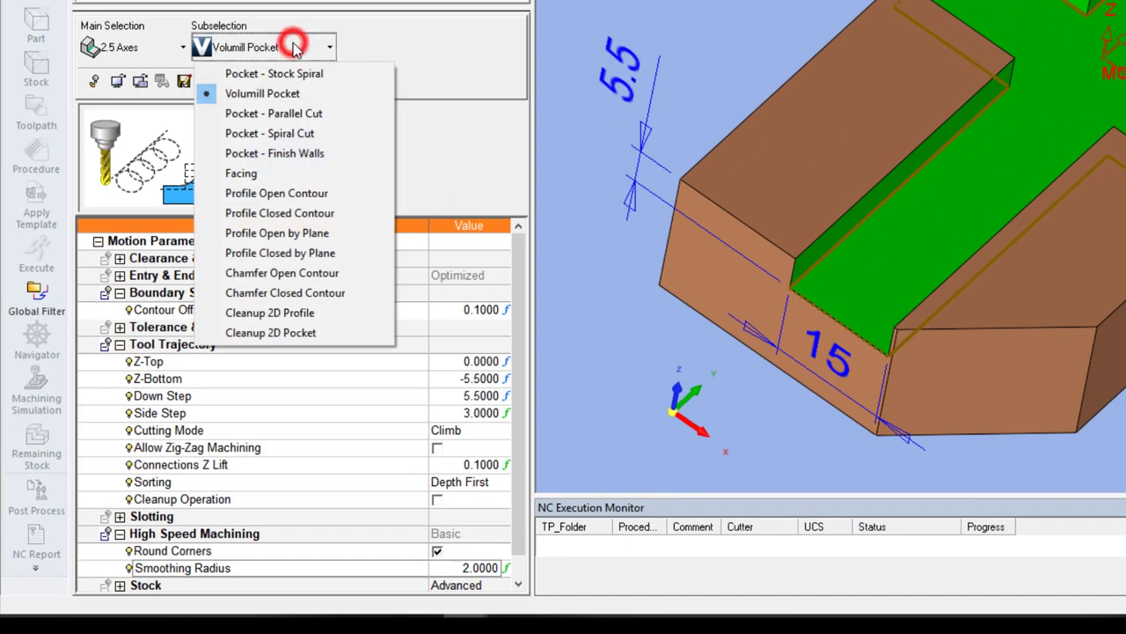
{"action": "left_click", "coordinate": [314, 201]}
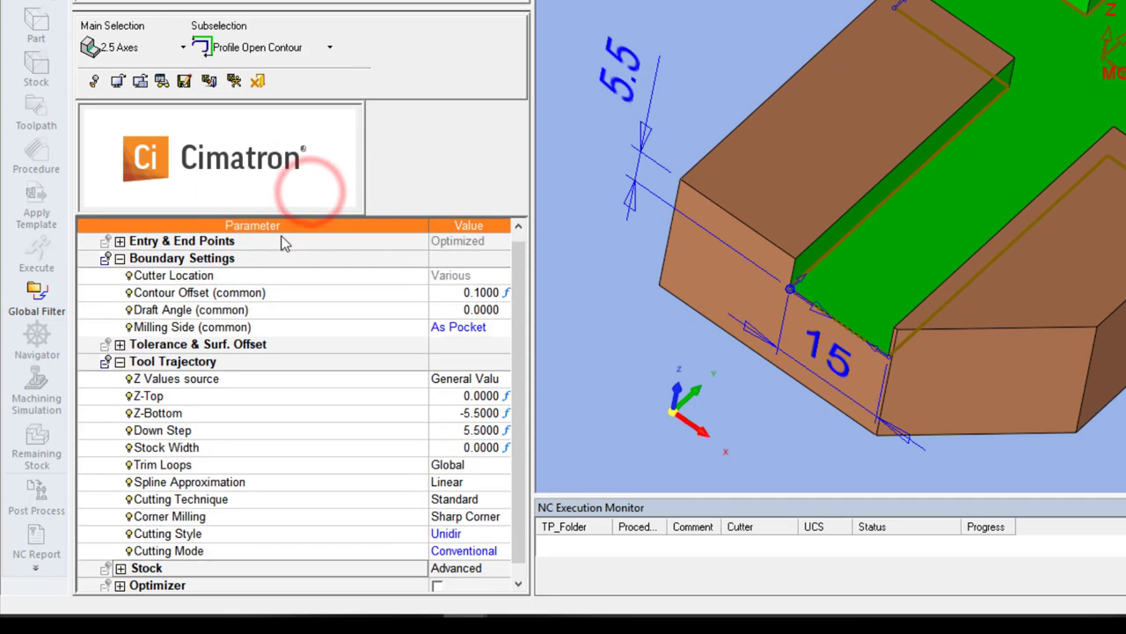
{"action": "left_click", "coordinate": [119, 362]}
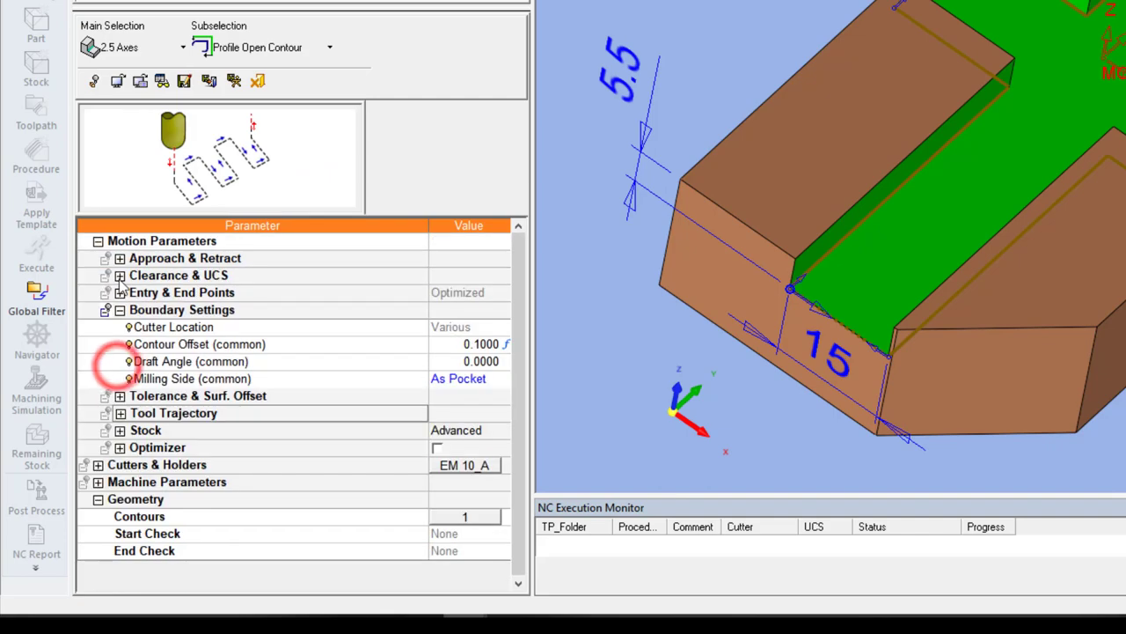
{"action": "left_click", "coordinate": [120, 310]}
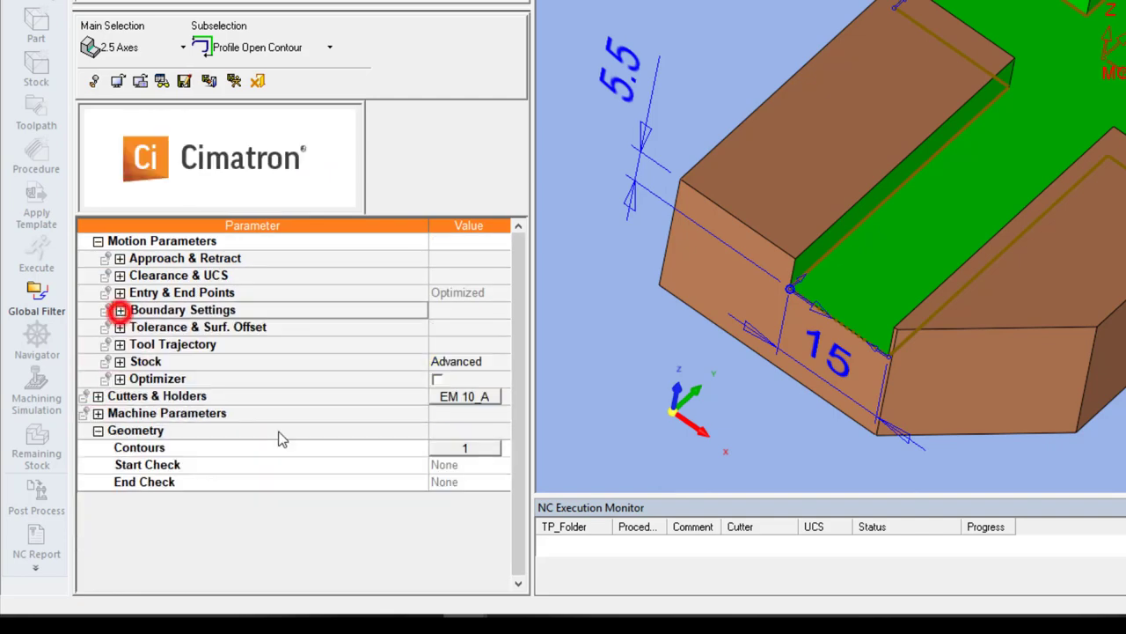
{"action": "left_click", "coordinate": [493, 453]}
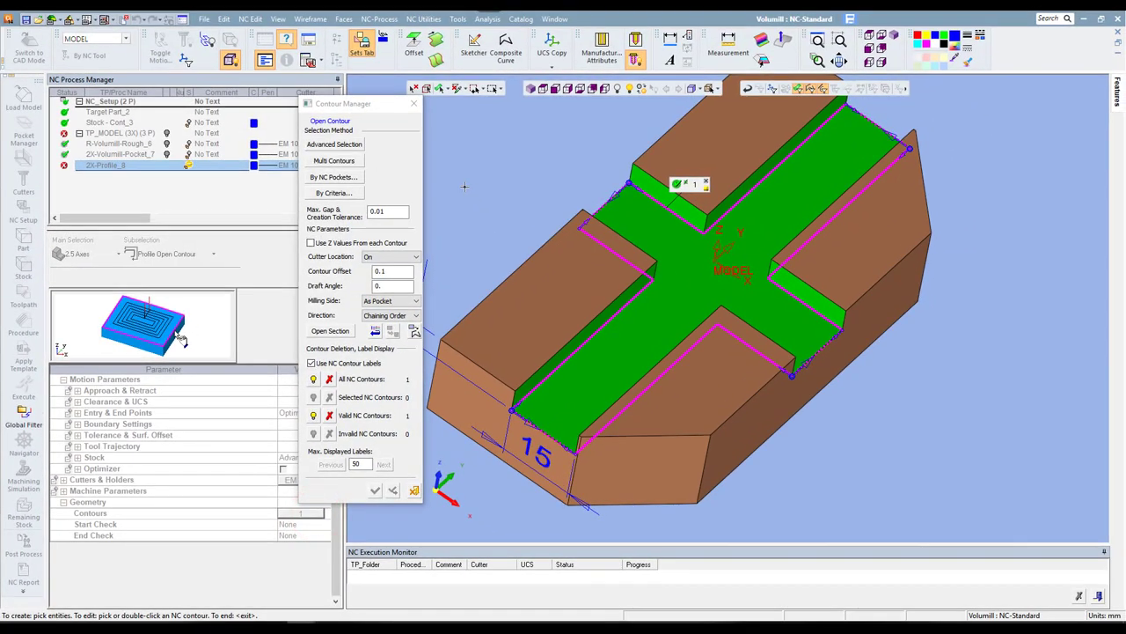
- Replace the old contour with a one-by-one edge contour along the slot, milled on the Left
{"action": "left_click", "coordinate": [706, 183]}
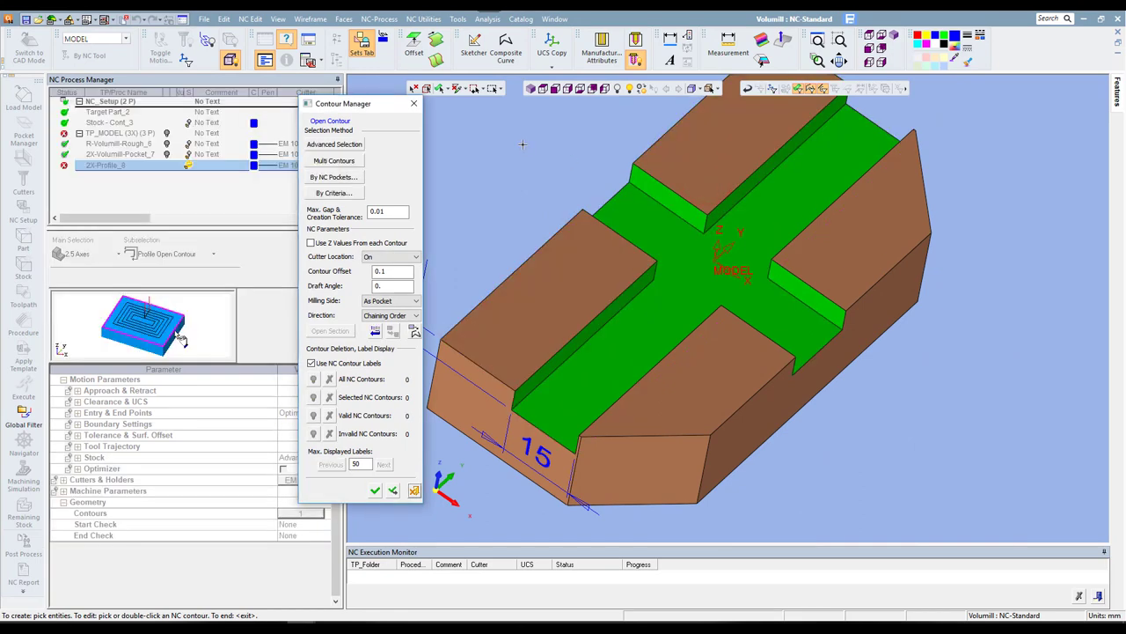
{"action": "left_click", "coordinate": [335, 144]}
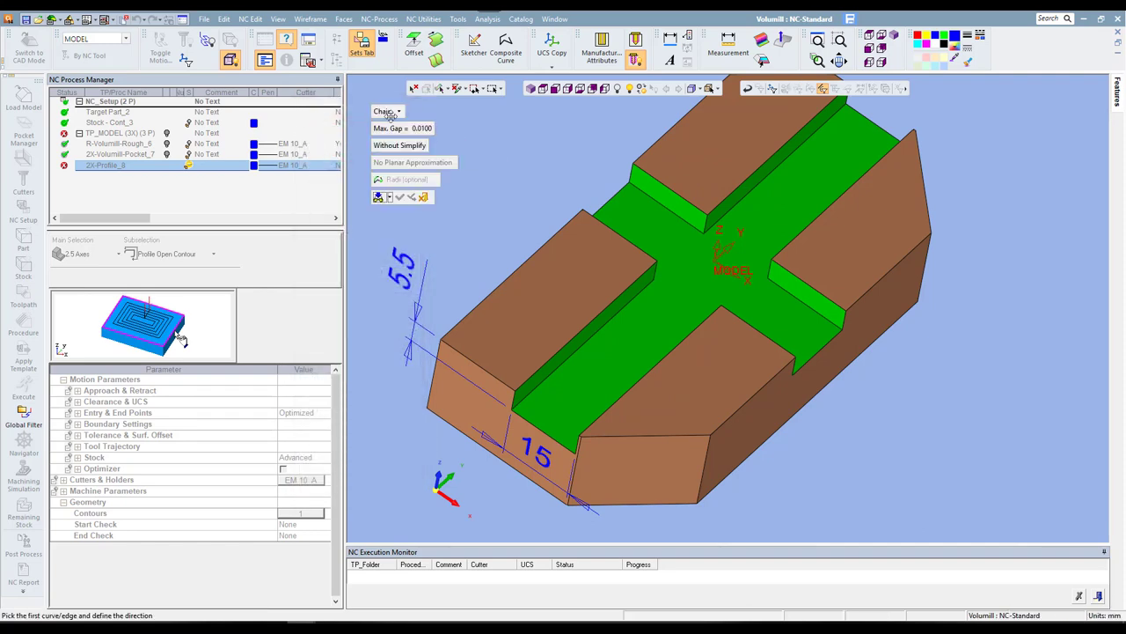
{"action": "left_click", "coordinate": [389, 112]}
{"action": "left_click", "coordinate": [428, 150]}
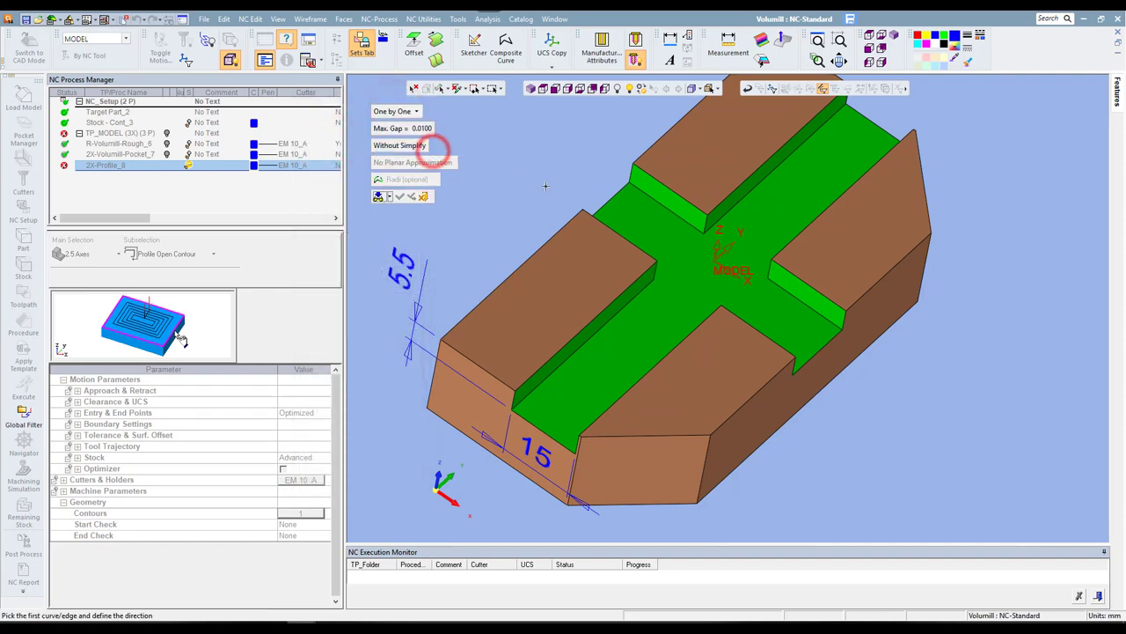
{"action": "left_click", "coordinate": [800, 304]}
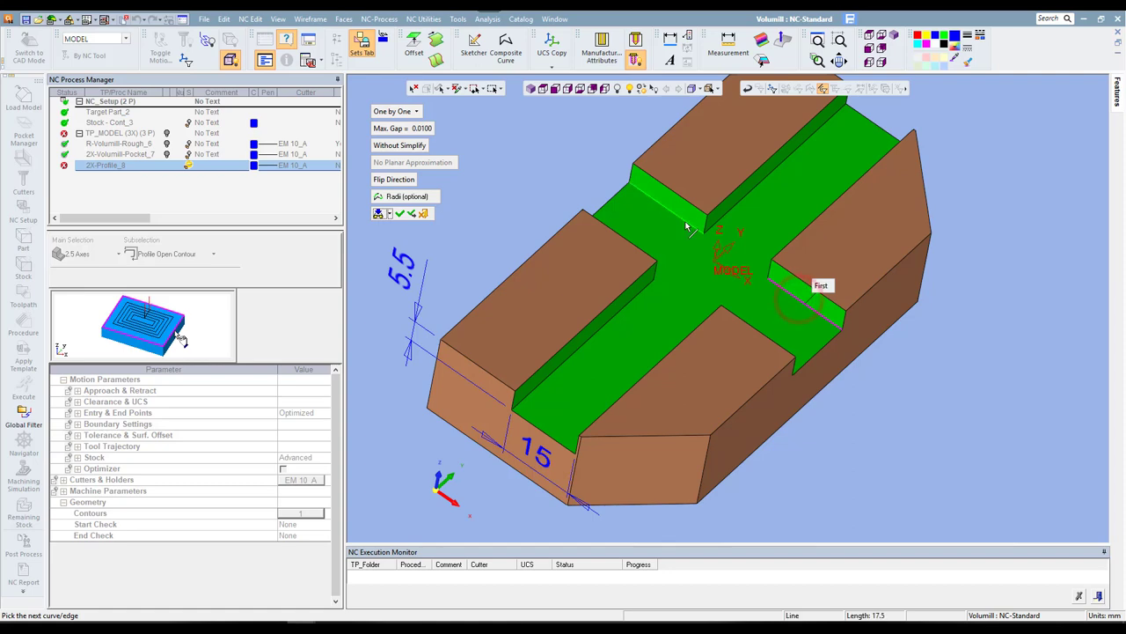
{"action": "left_click", "coordinate": [687, 227]}
{"action": "middle_click", "coordinate": [686, 222]}
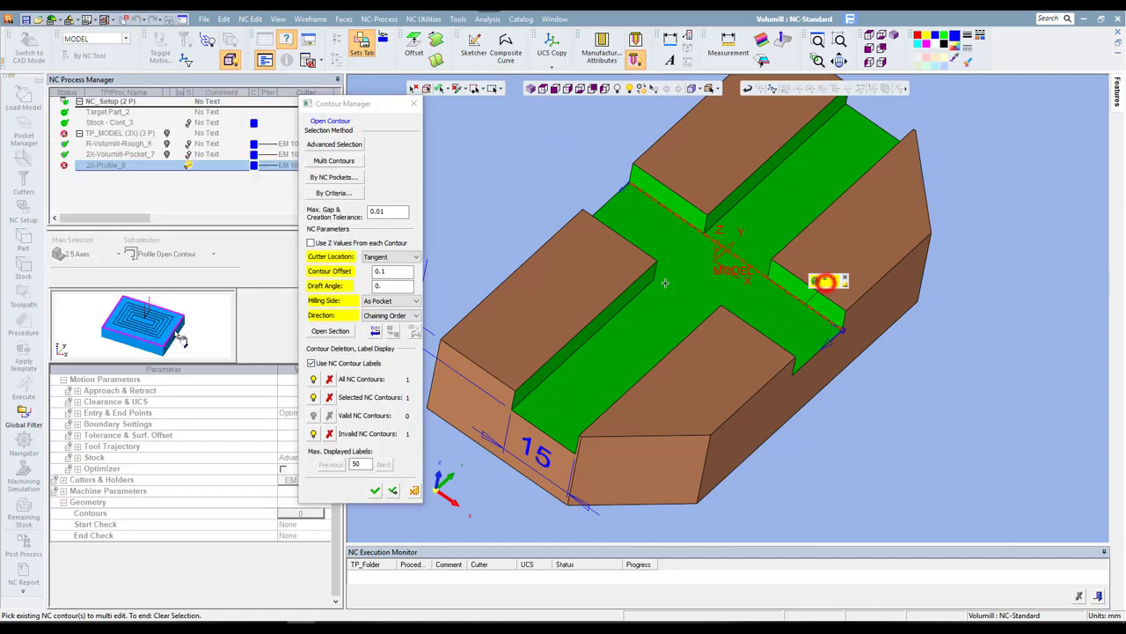
{"action": "left_click", "coordinate": [392, 300]}
{"action": "left_click", "coordinate": [393, 317]}
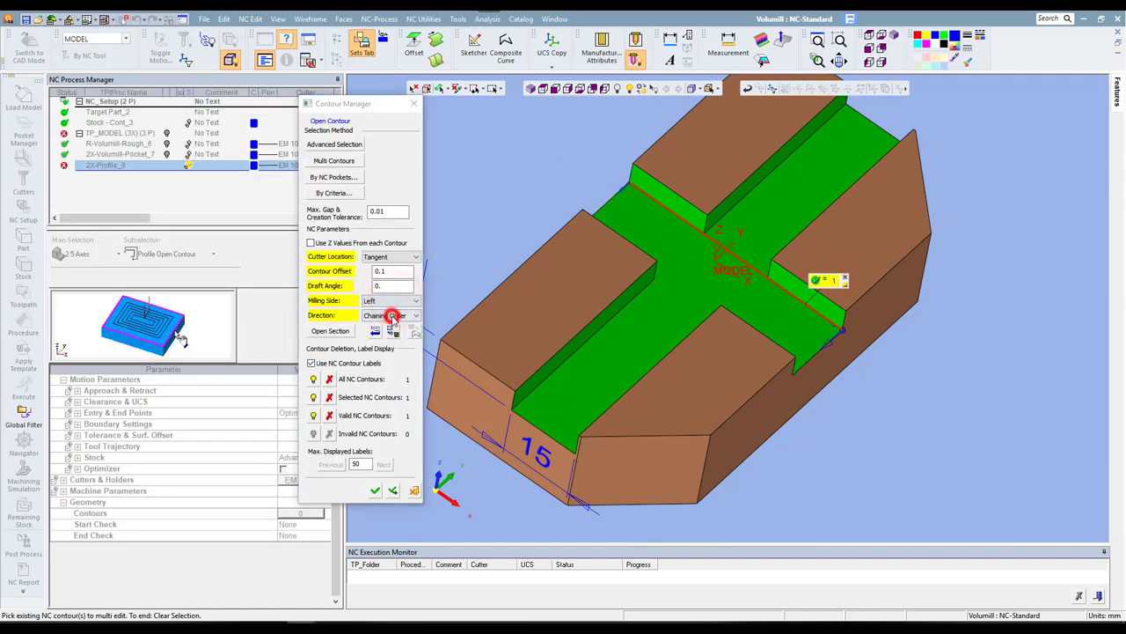
{"action": "left_click", "coordinate": [394, 490]}
- Add a second edge contour, enable Use Z Values at -5.5, and select both contours
{"action": "right_click", "coordinate": [586, 140]}
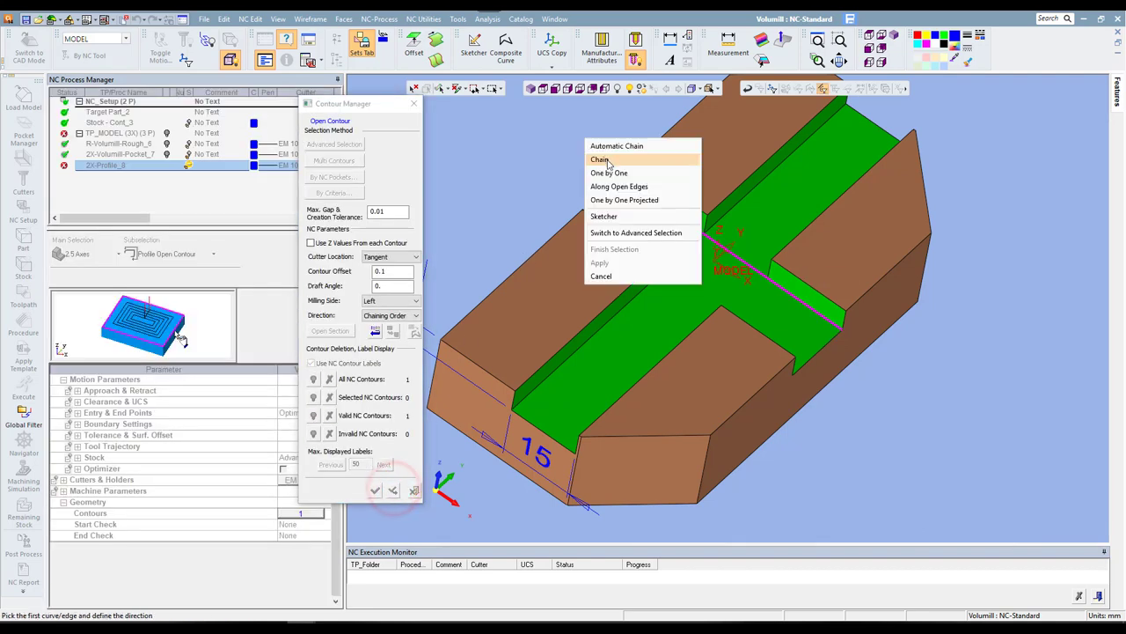
{"action": "left_click", "coordinate": [613, 173]}
{"action": "left_click", "coordinate": [755, 188]}
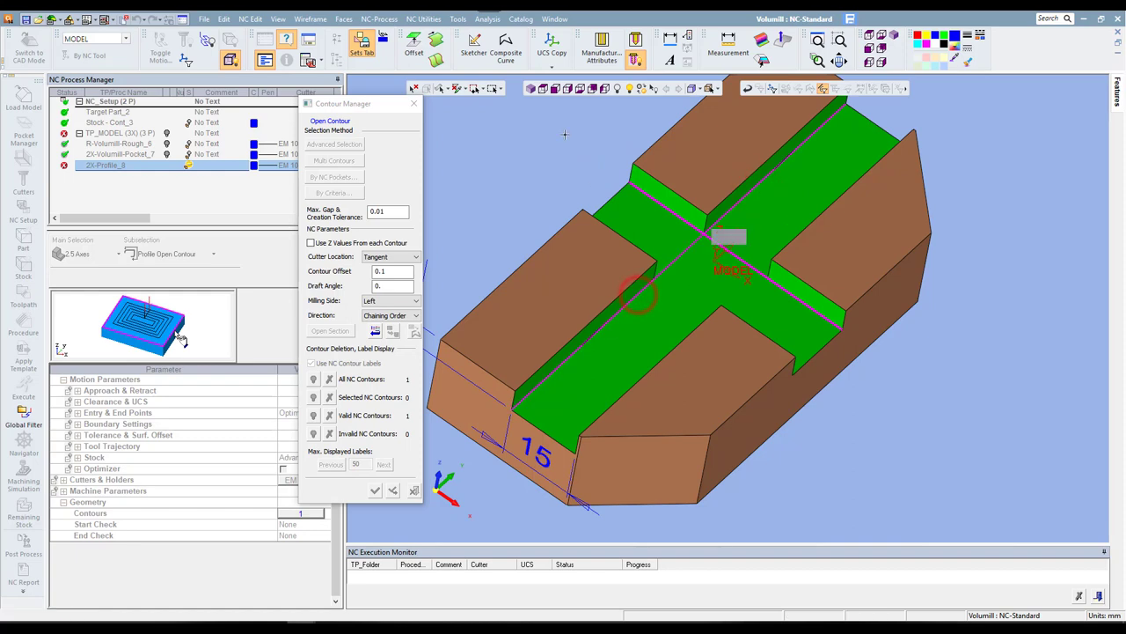
{"action": "left_click", "coordinate": [787, 148]}
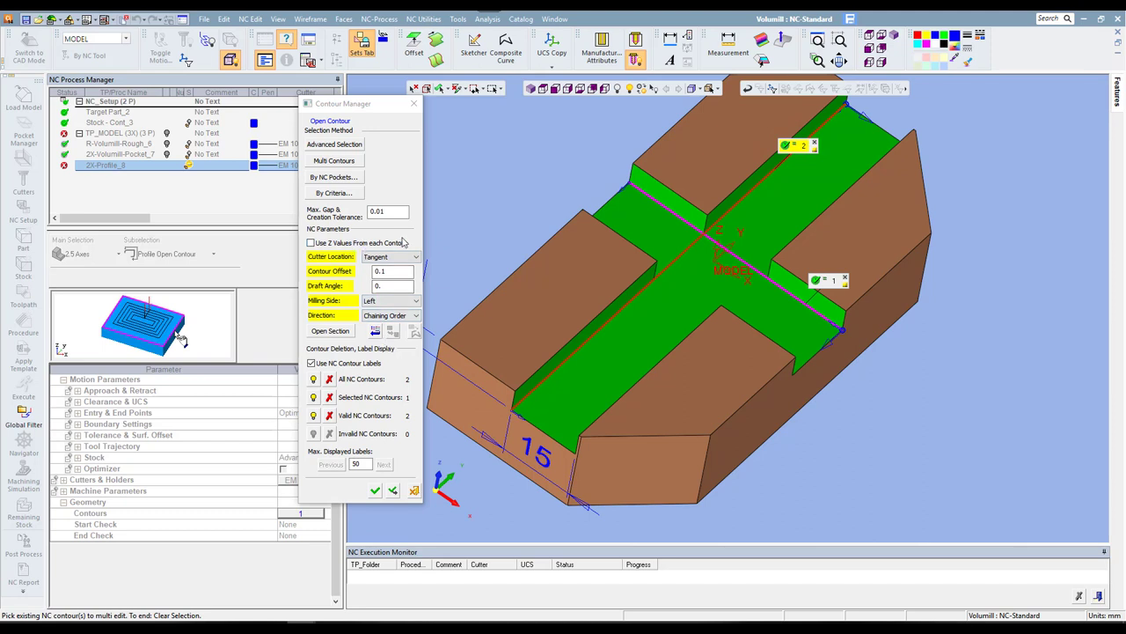
{"action": "left_click", "coordinate": [311, 243]}
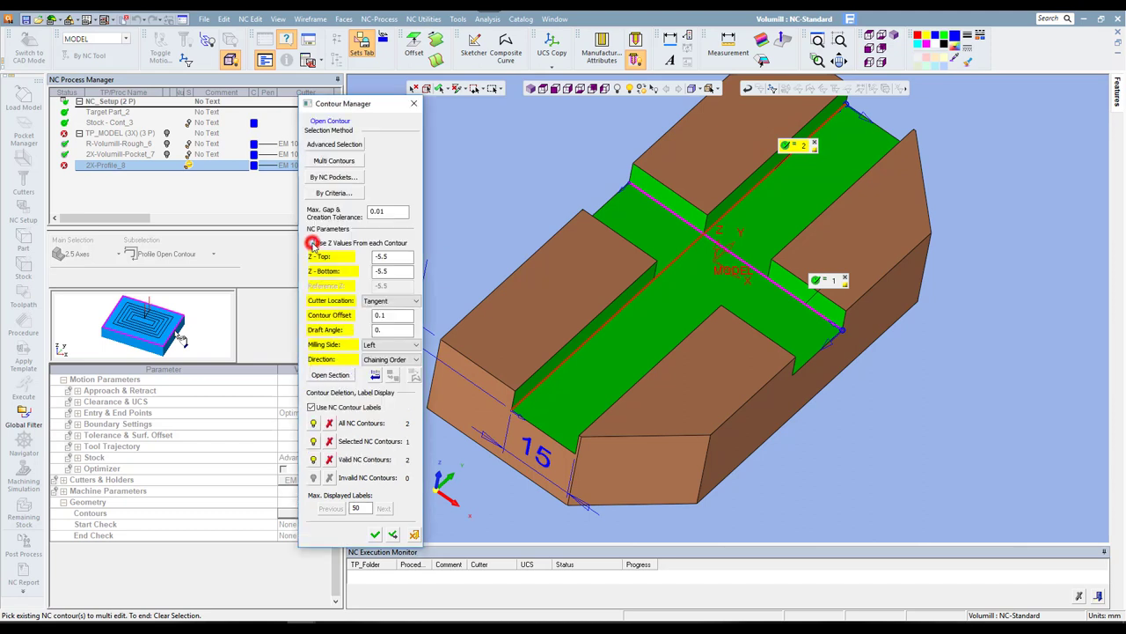
{"action": "double_click", "coordinate": [396, 256]}
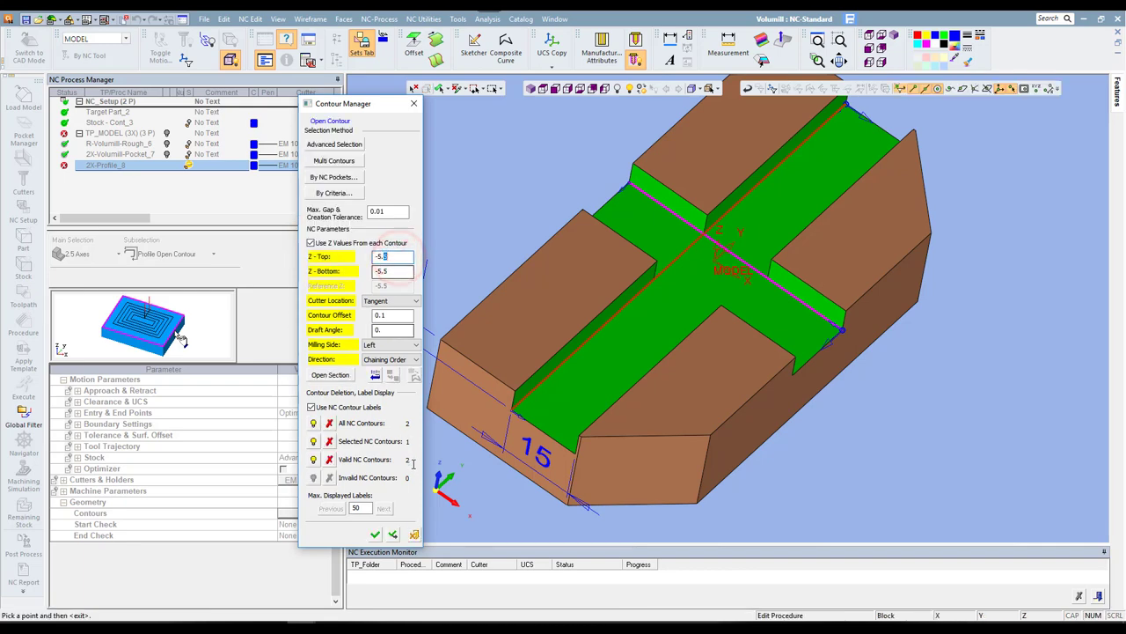
{"action": "left_click", "coordinate": [392, 534]}
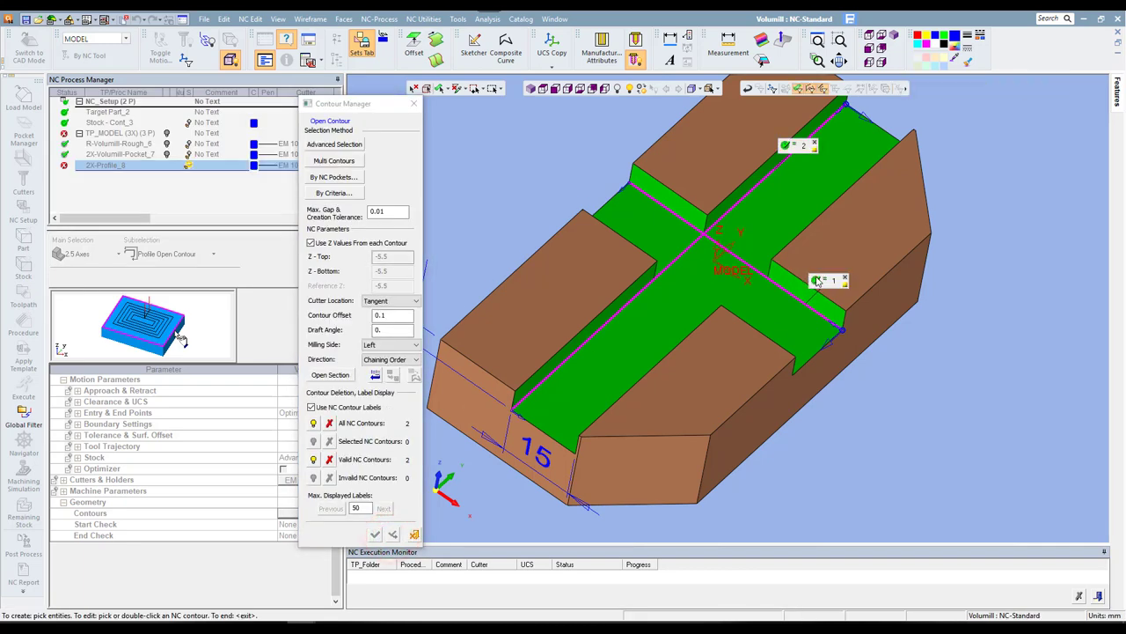
{"action": "left_click", "coordinate": [817, 278]}
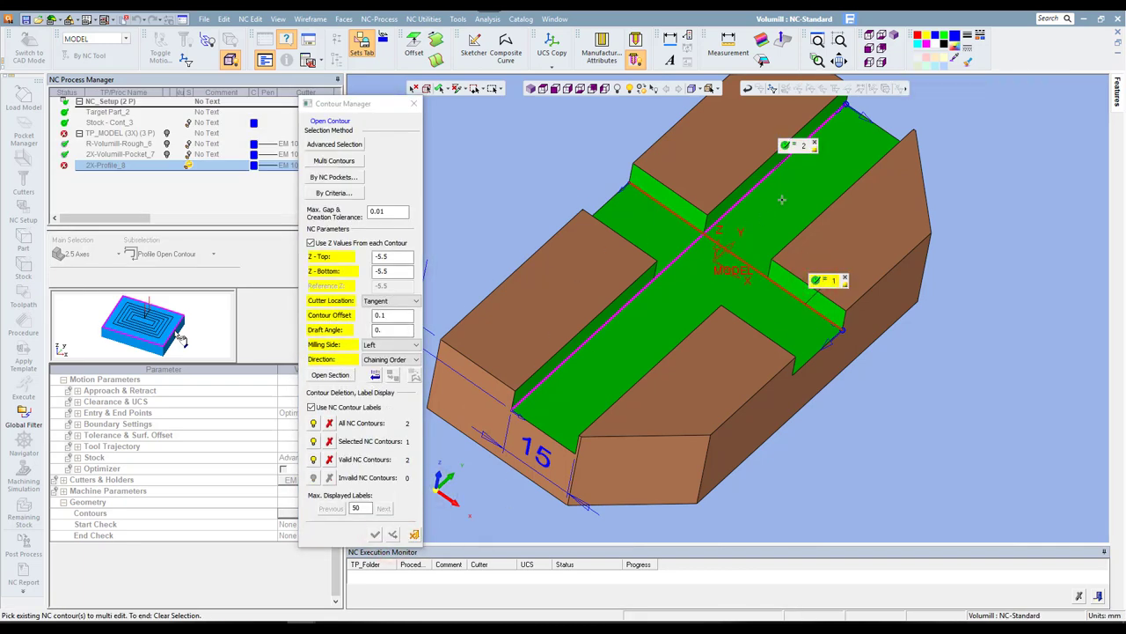
{"action": "left_click", "coordinate": [787, 147]}
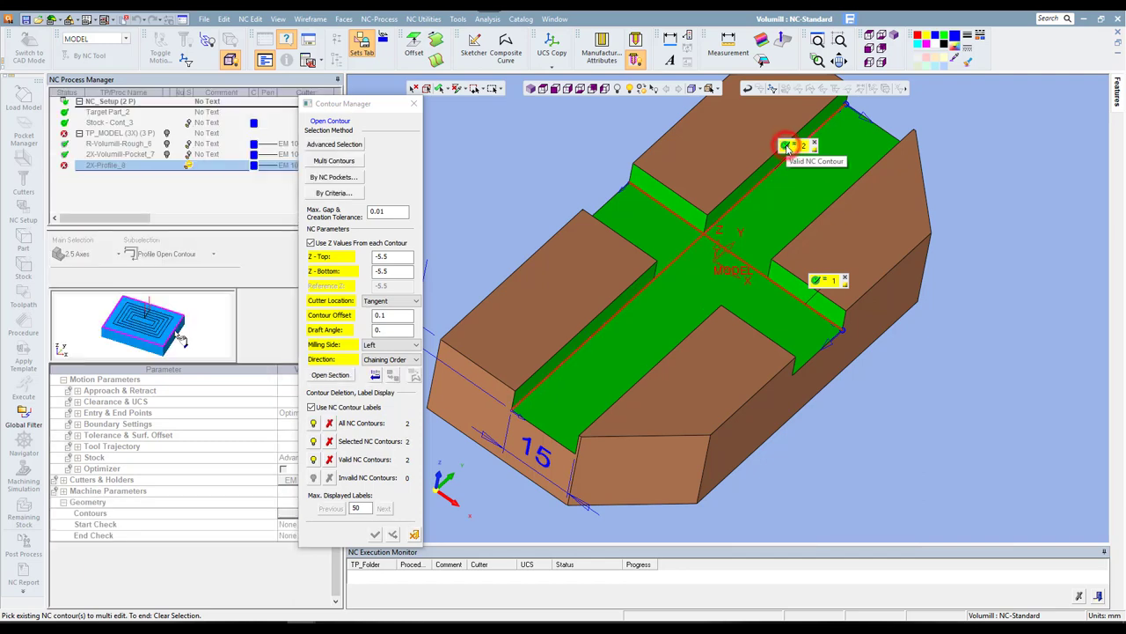
- Set Approach 0 and Retract 0 for 2X-Profile_8, each with extension 6
{"action": "middle_click", "coordinate": [515, 203]}
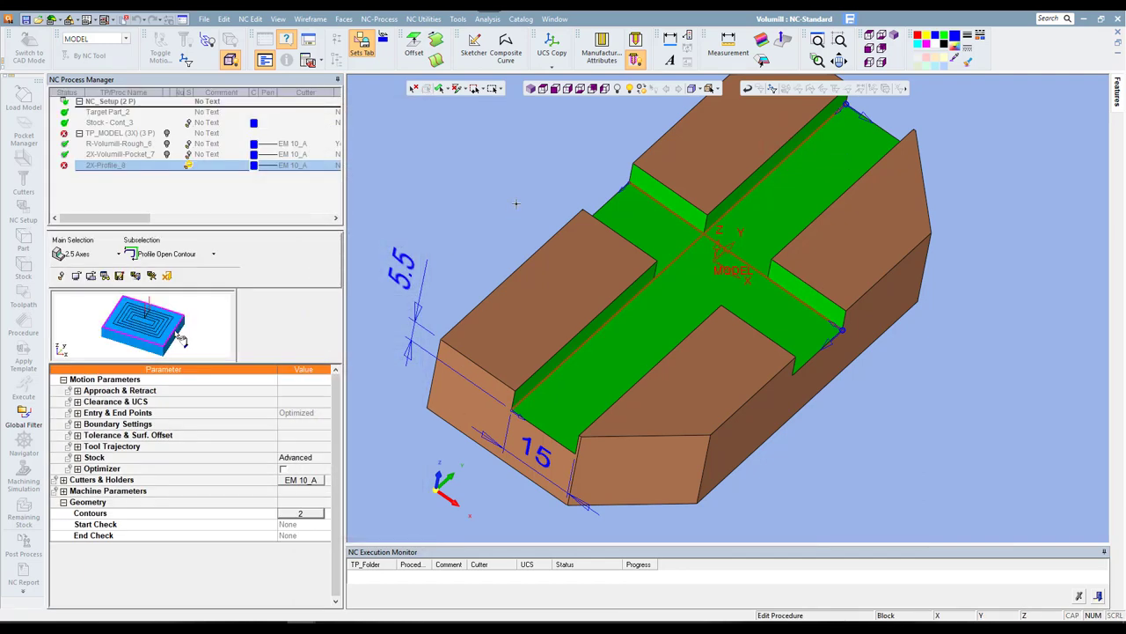
{"action": "left_click", "coordinate": [112, 166]}
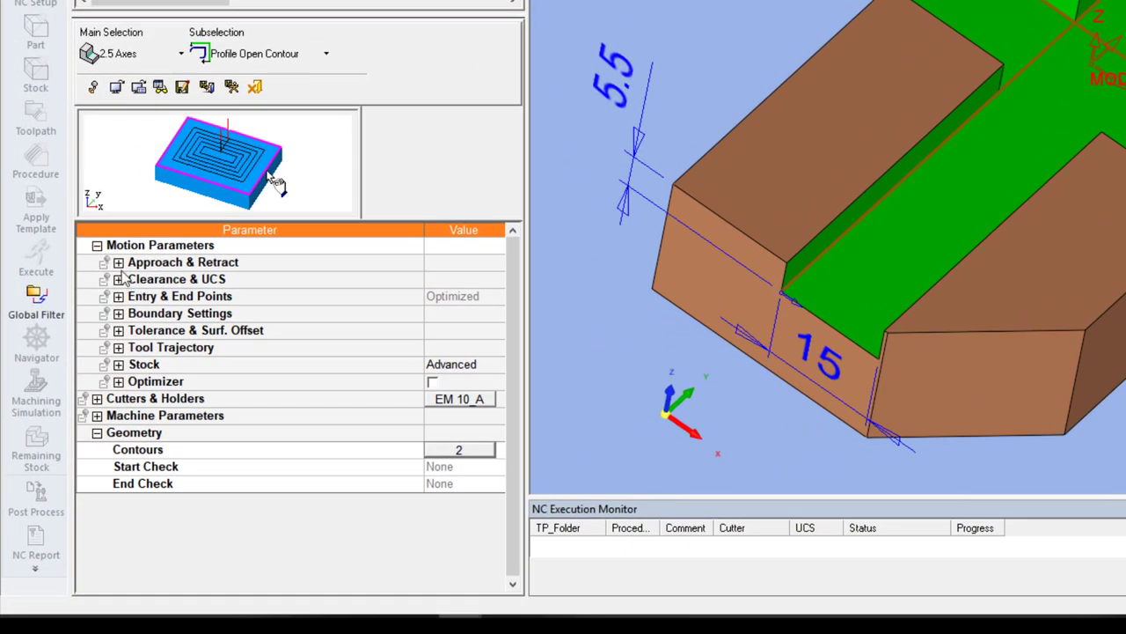
{"action": "left_click", "coordinate": [78, 390]}
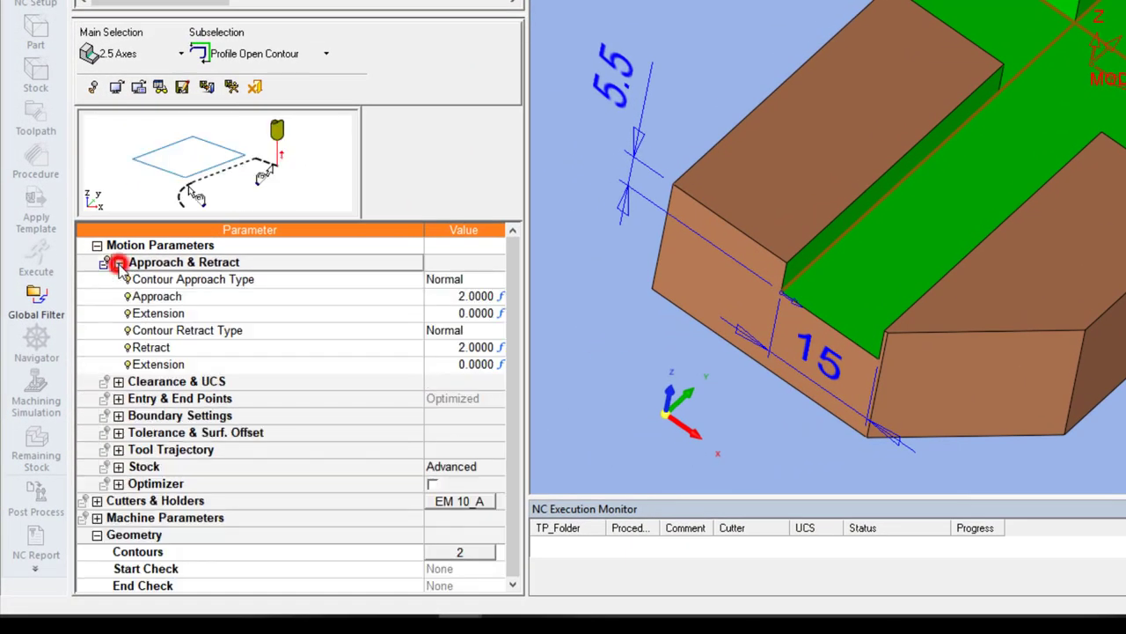
{"action": "left_click", "coordinate": [442, 297]}
{"action": "type", "text": "0"}
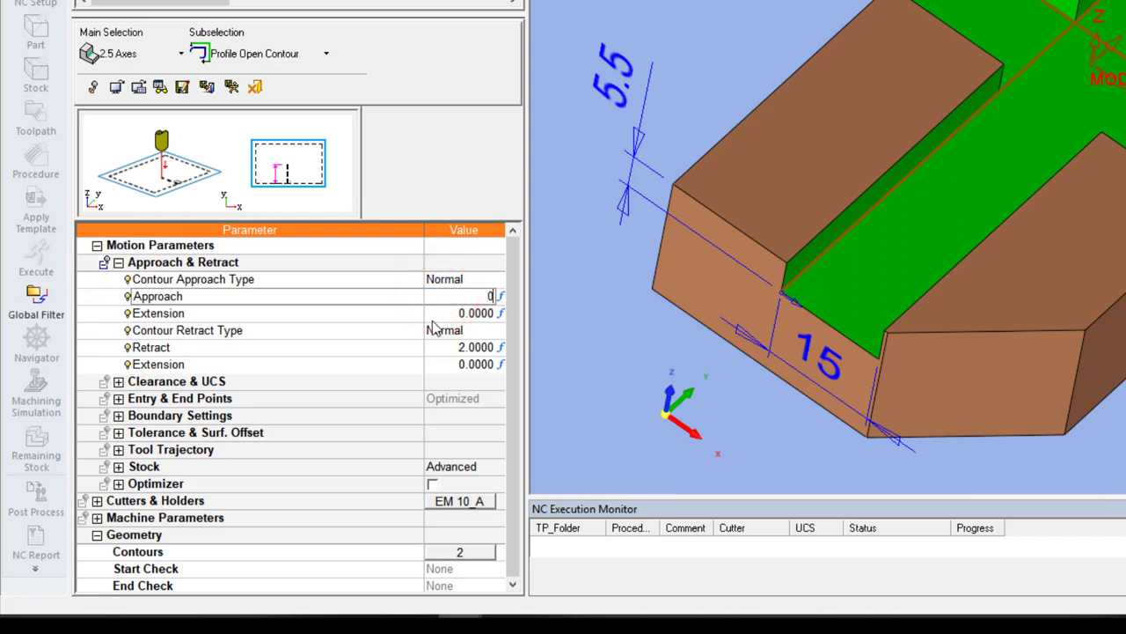
{"action": "left_click", "coordinate": [440, 313]}
{"action": "type", "text": "6"}
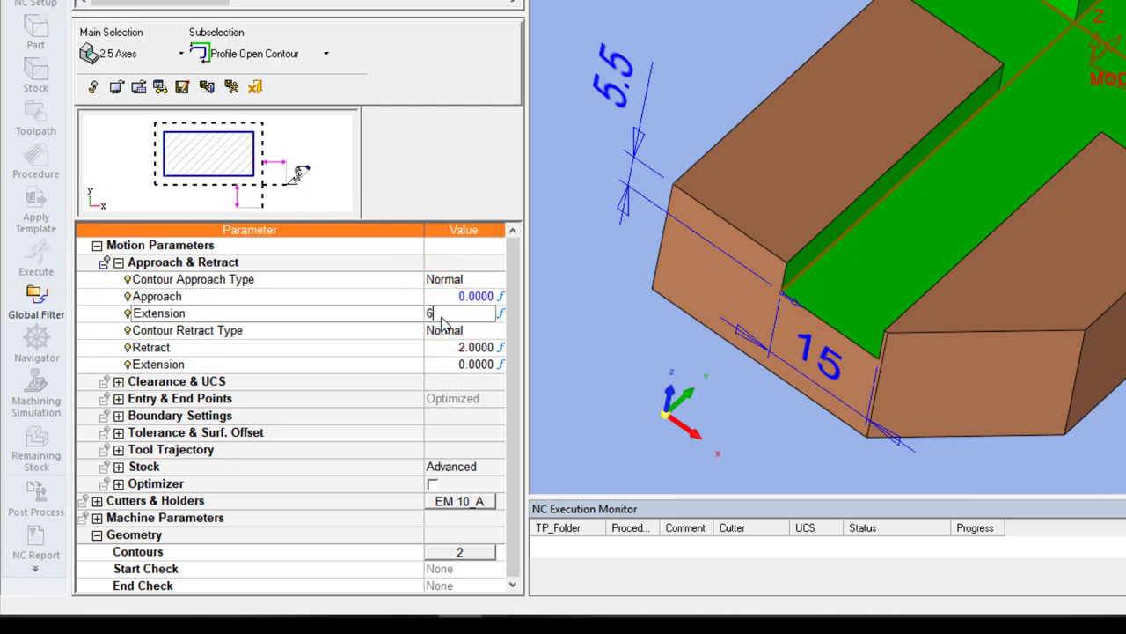
{"action": "key", "text": "Tab"}
{"action": "left_click", "coordinate": [442, 348]}
{"action": "type", "text": "0"}
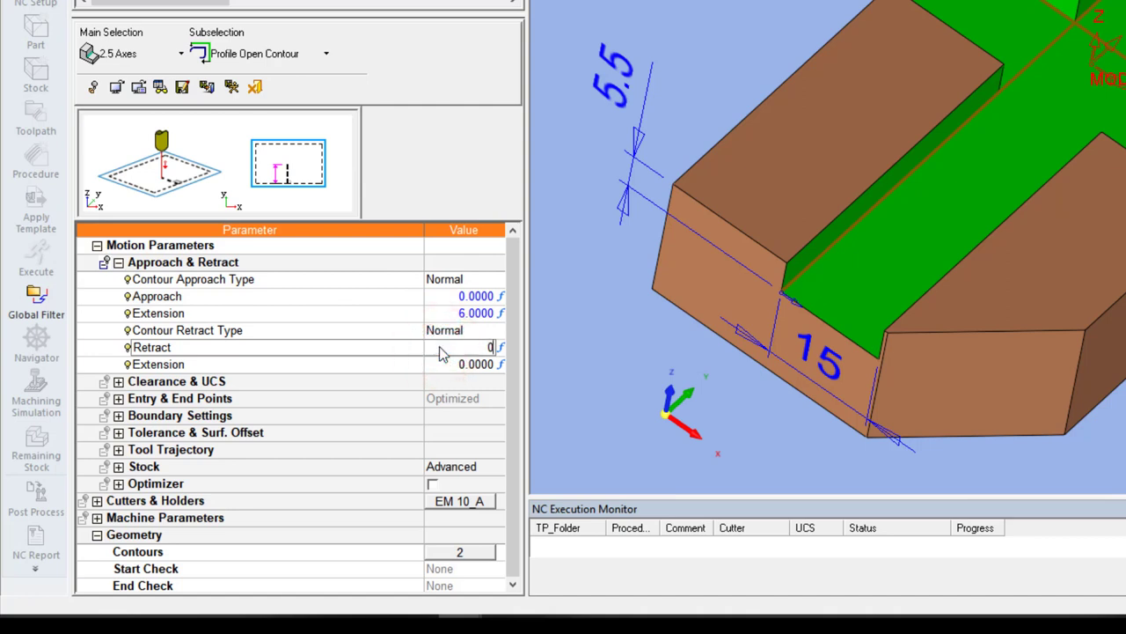
{"action": "key", "text": "Tab"}
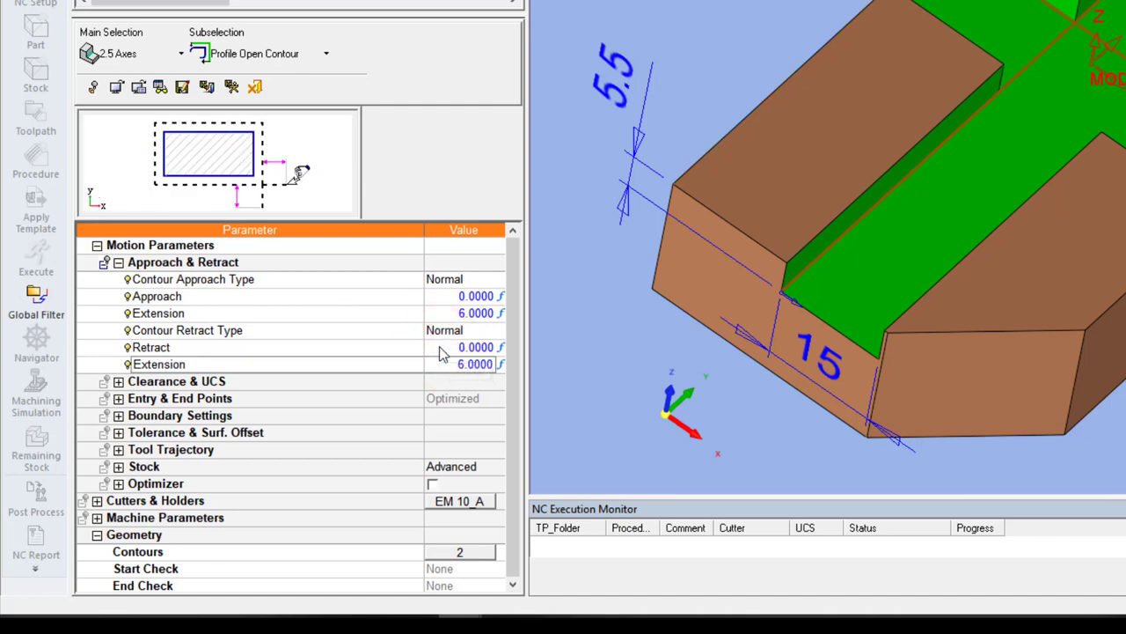
- Review the Clearance & UCS, Entry & End Points and Boundary Settings groups
{"action": "left_click", "coordinate": [118, 262]}
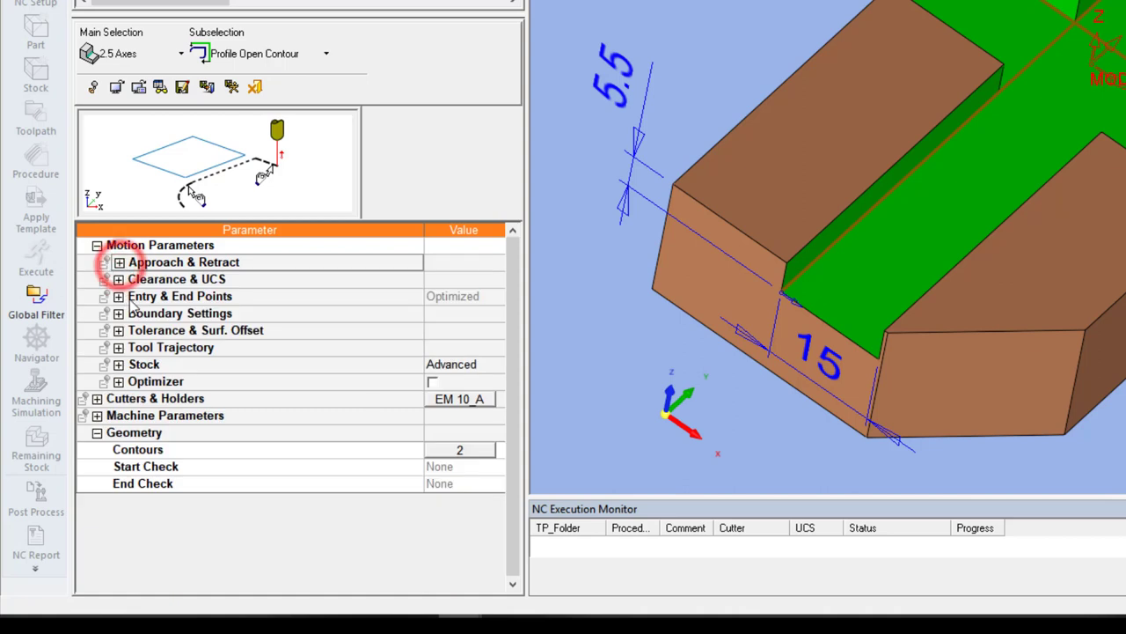
{"action": "left_click", "coordinate": [118, 279]}
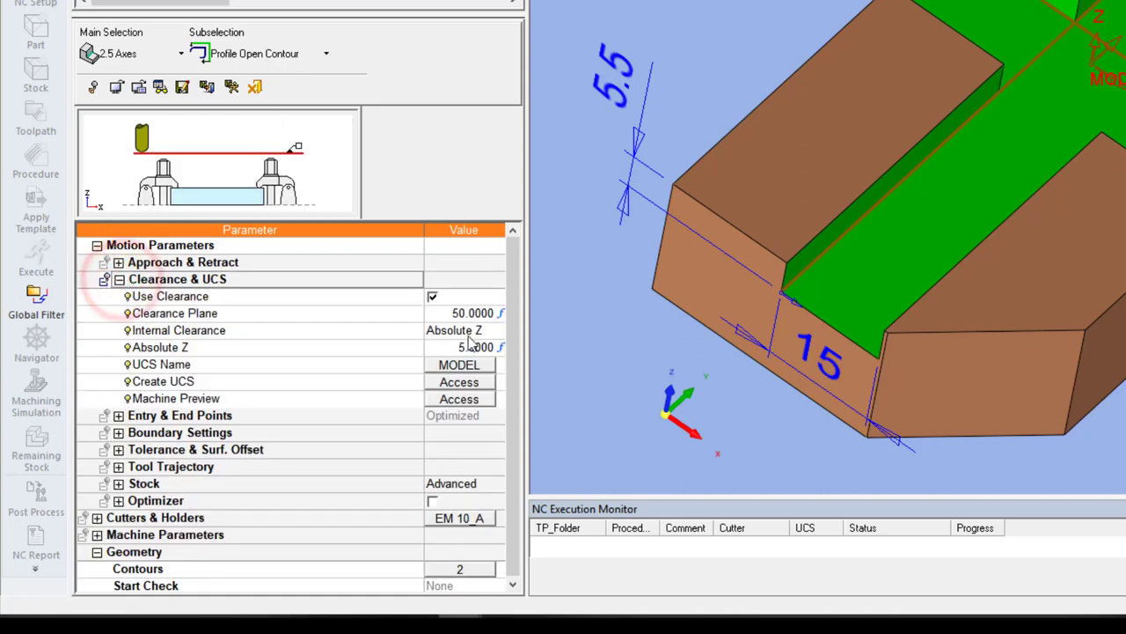
{"action": "left_click", "coordinate": [118, 279]}
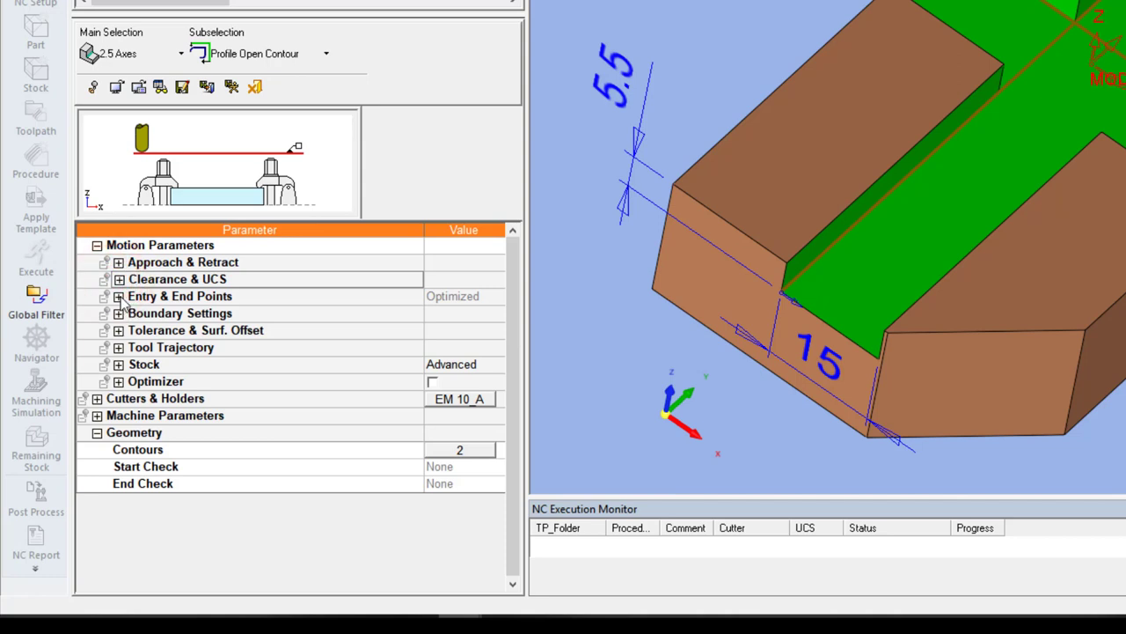
{"action": "left_click", "coordinate": [118, 297]}
{"action": "left_click", "coordinate": [118, 296]}
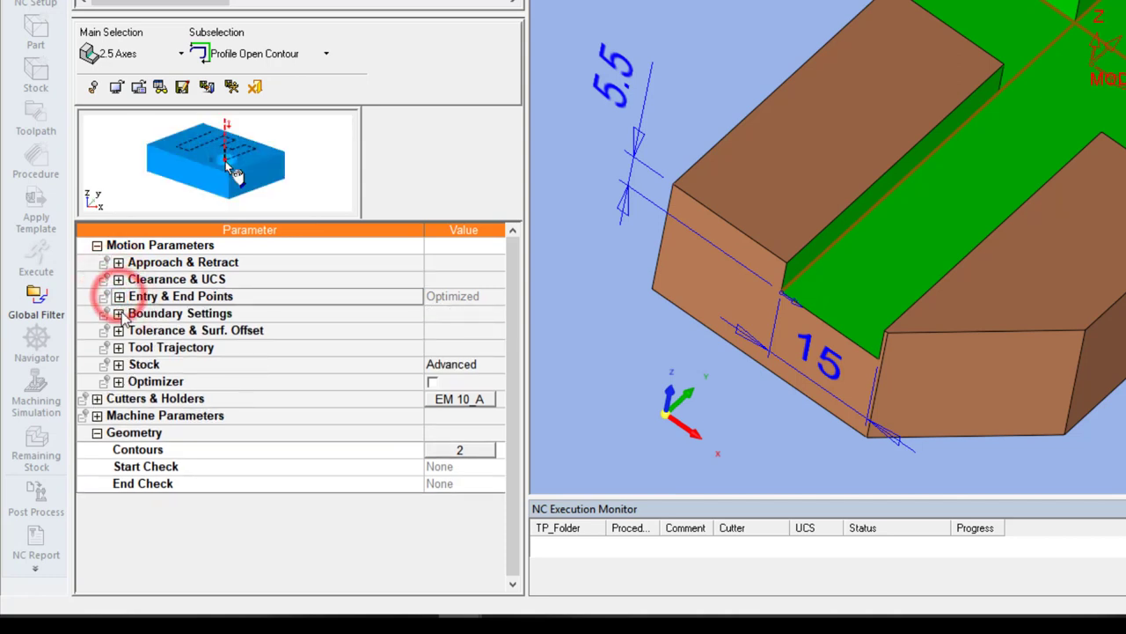
{"action": "left_click", "coordinate": [118, 314]}
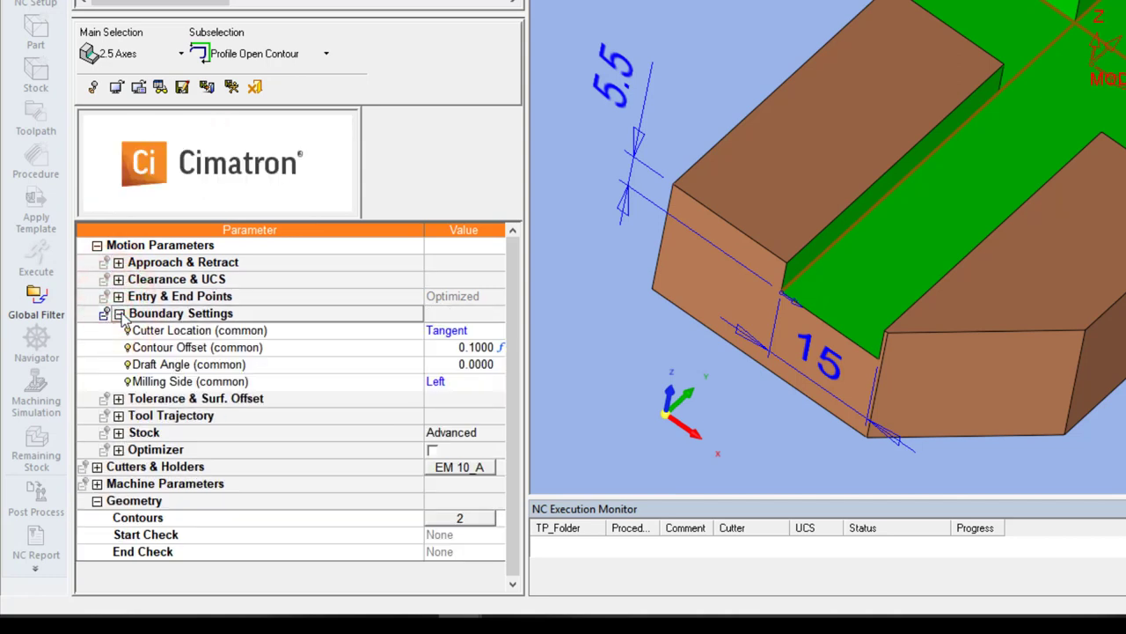
{"action": "left_click", "coordinate": [118, 314]}
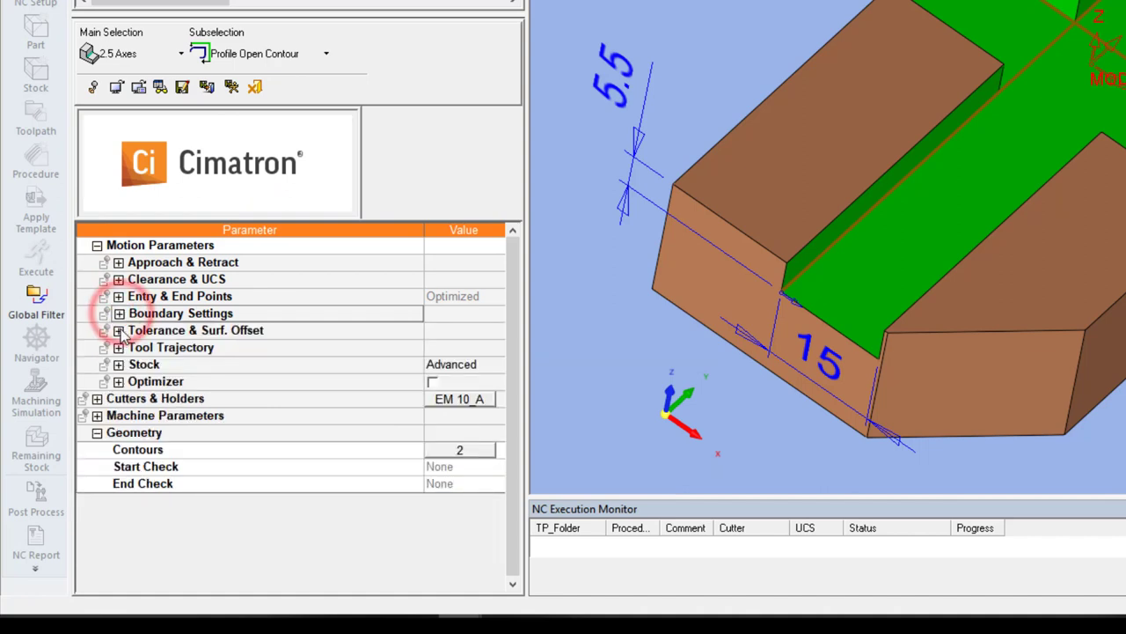
{"action": "left_click", "coordinate": [119, 348]}
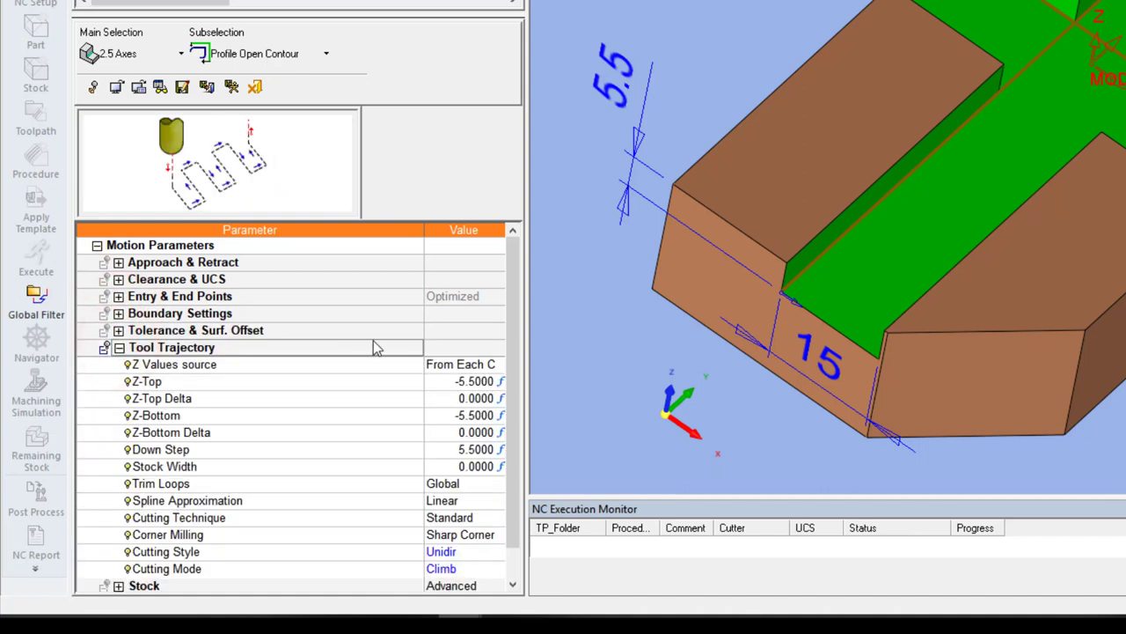
- Switch the profile's cutting technique to Trochoidal with a 14.8 trochoidal diameter
{"action": "left_click", "coordinate": [516, 409]}
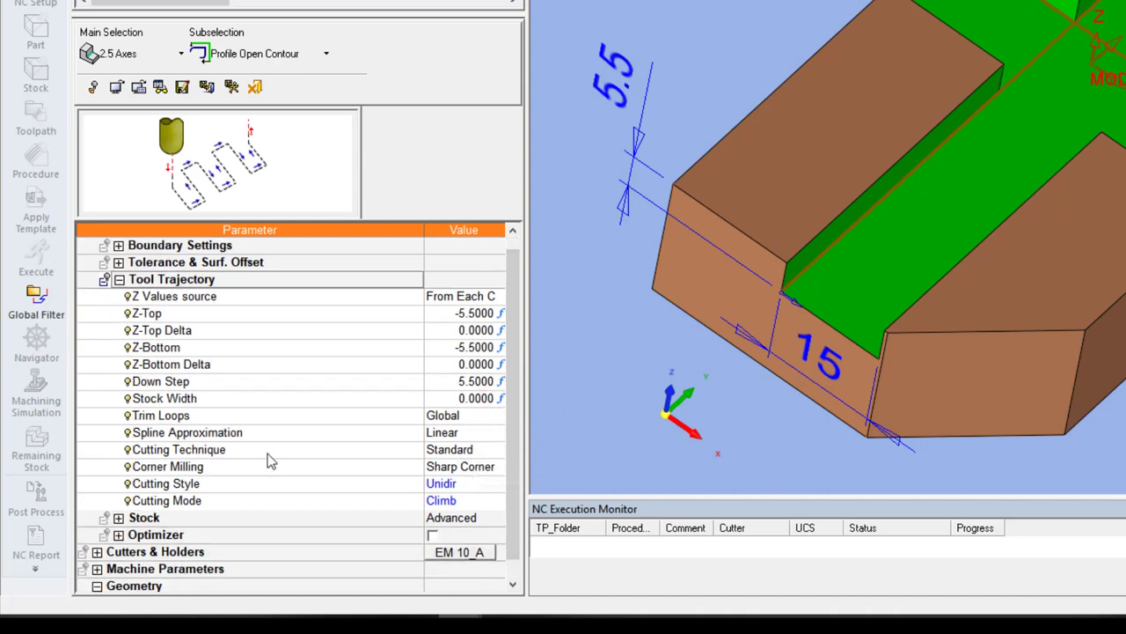
{"action": "left_click", "coordinate": [477, 448]}
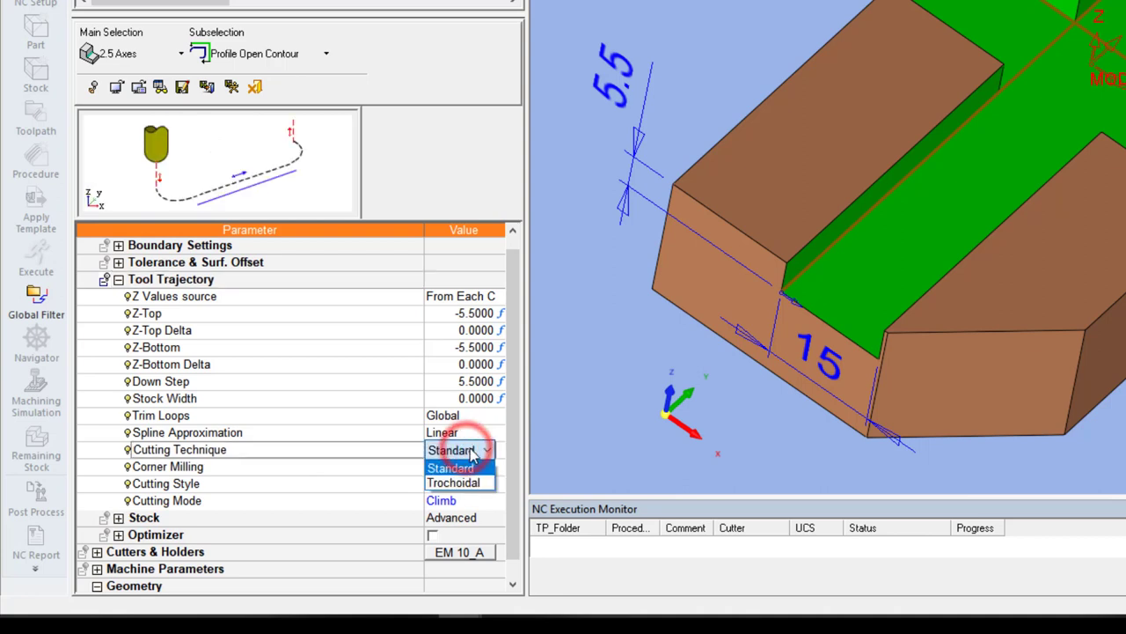
{"action": "left_click", "coordinate": [473, 477]}
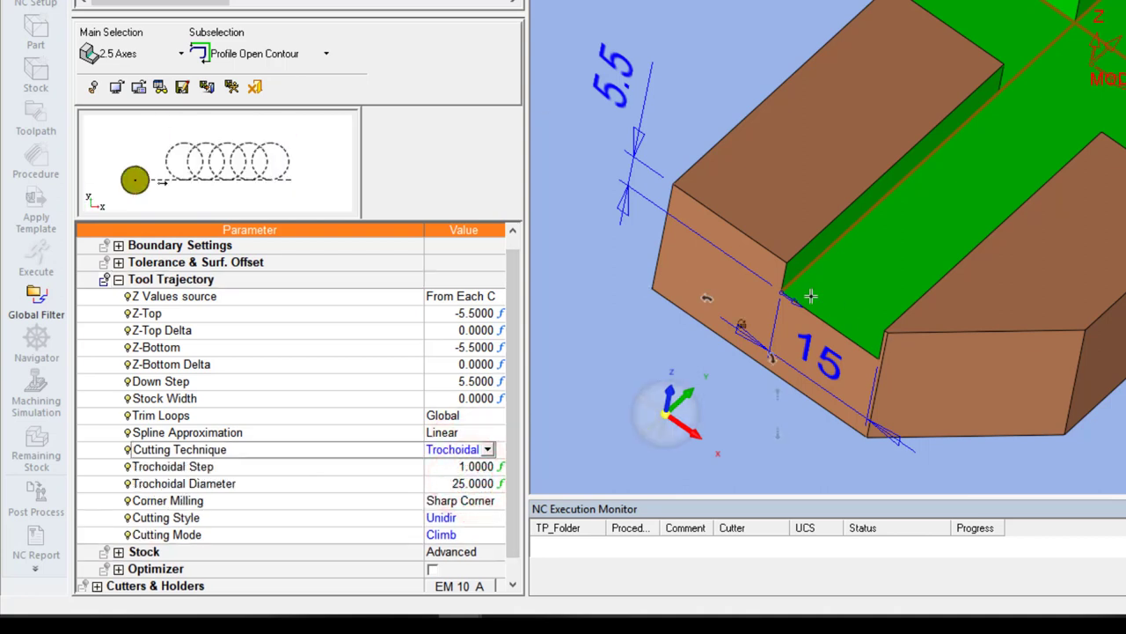
{"action": "left_click", "coordinate": [440, 483]}
{"action": "type", "text": "14.8000"}
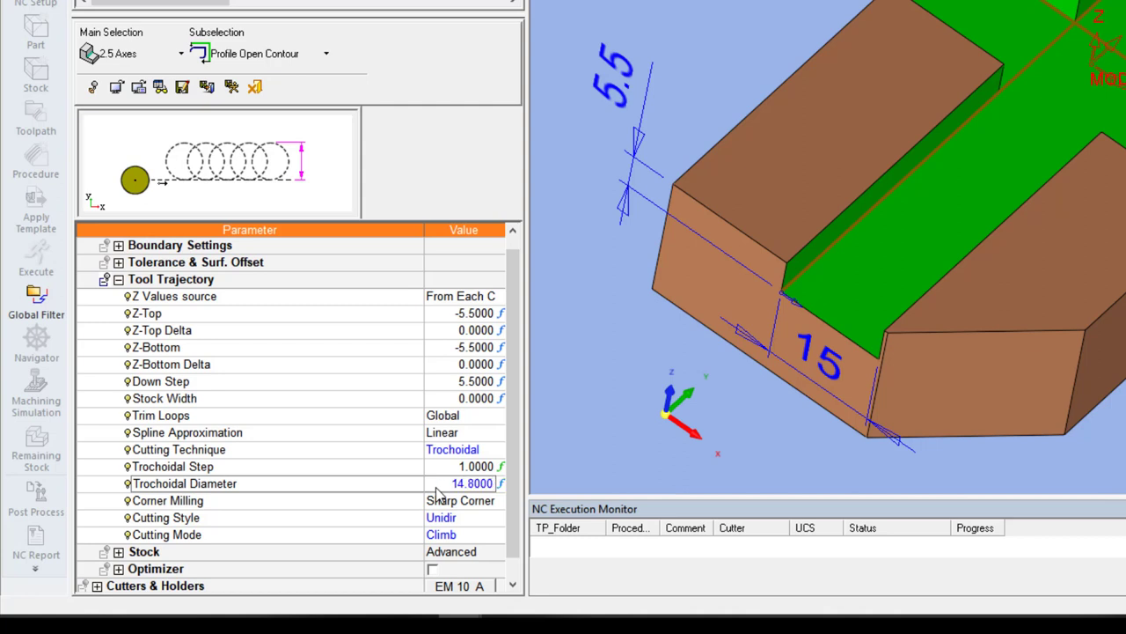
{"action": "left_click", "coordinate": [436, 496]}
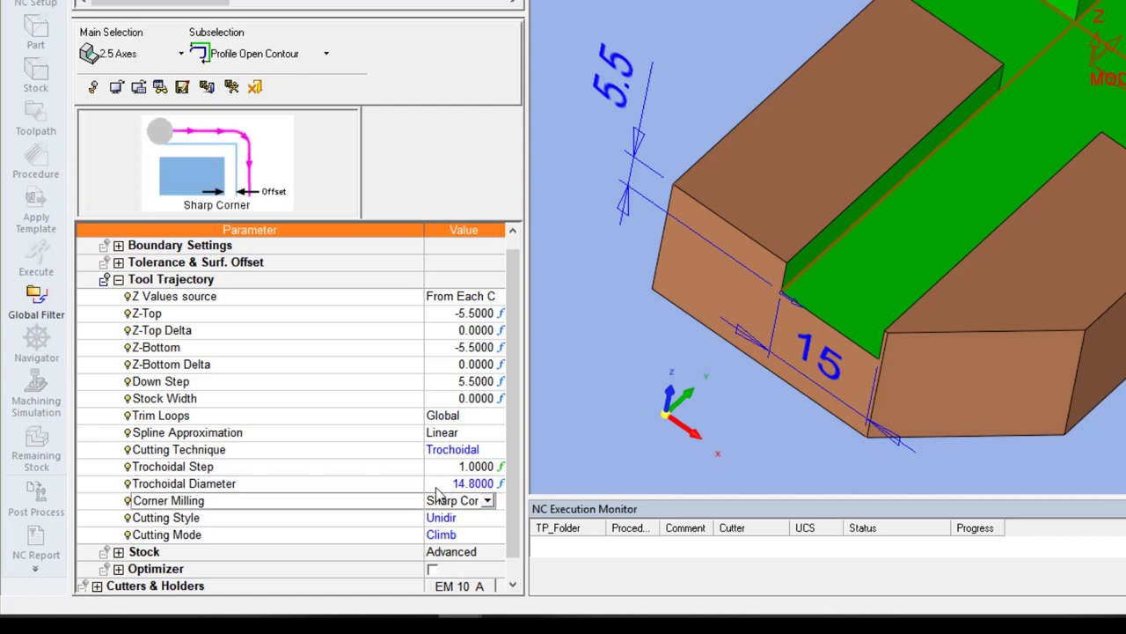
{"action": "left_click_drag", "start_coordinate": [516, 417], "coordinate": [517, 394]}
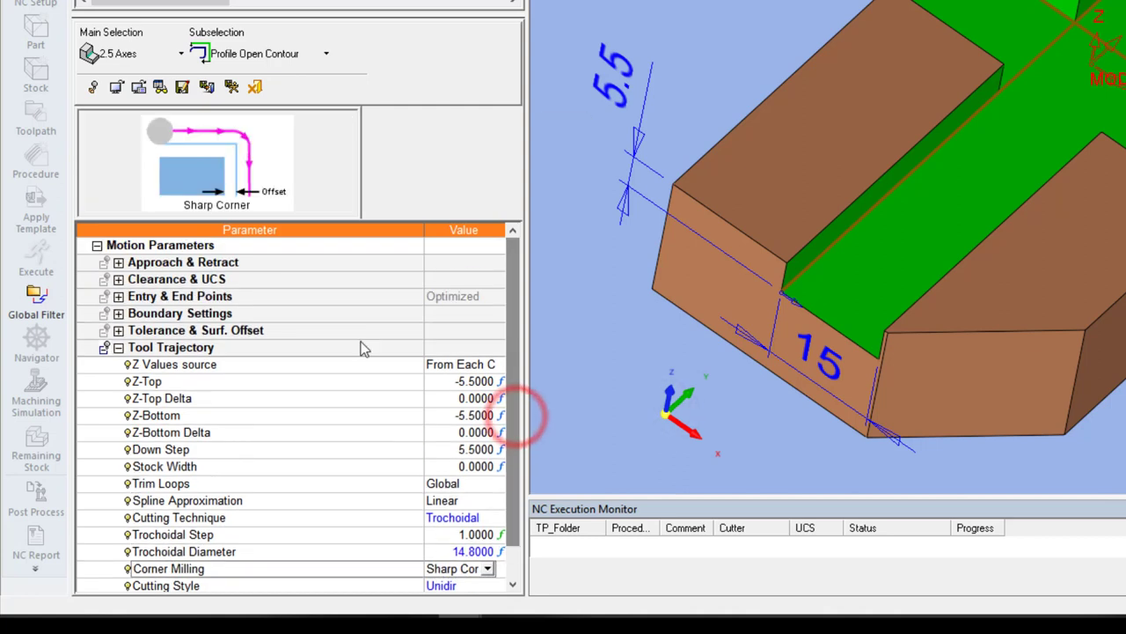
{"action": "left_click", "coordinate": [119, 314]}
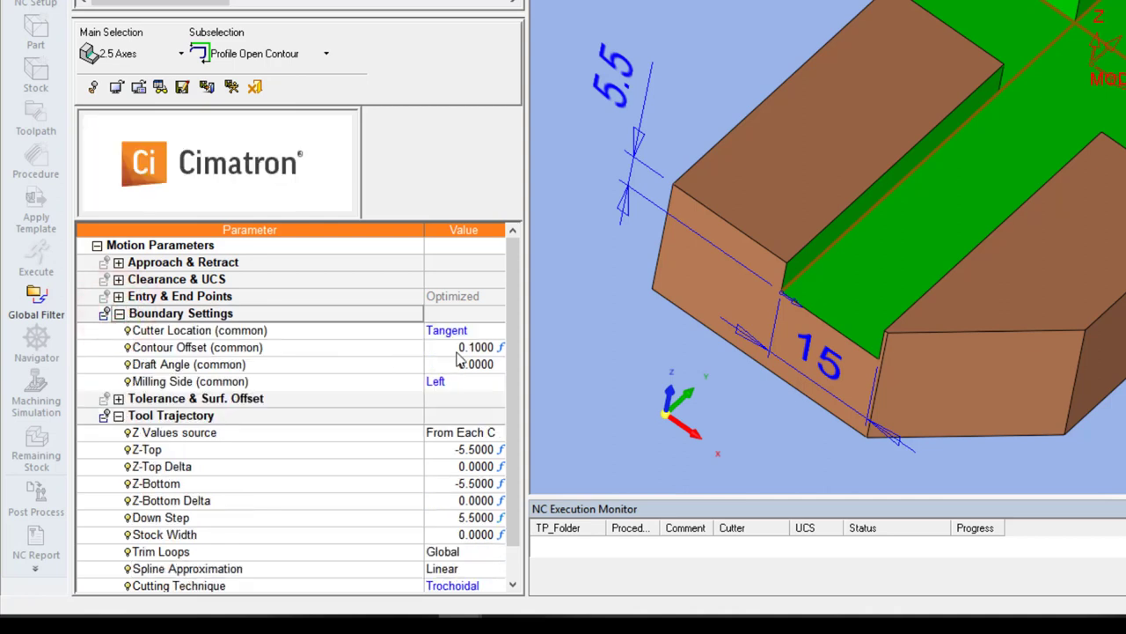
{"action": "left_click", "coordinate": [515, 373]}
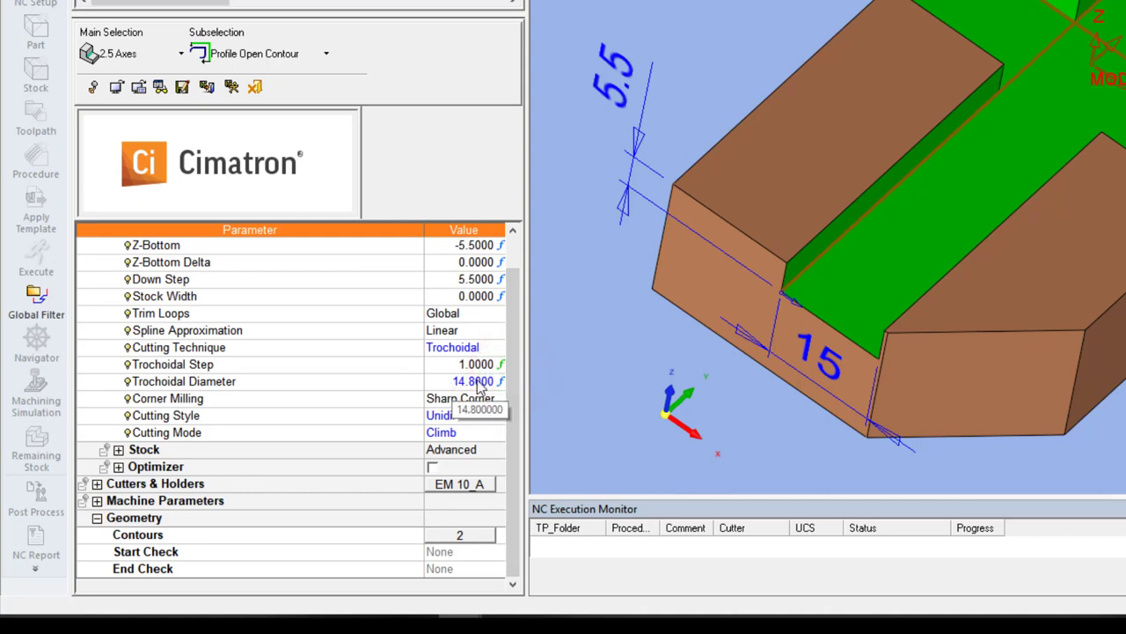
{"action": "left_click", "coordinate": [664, 414]}
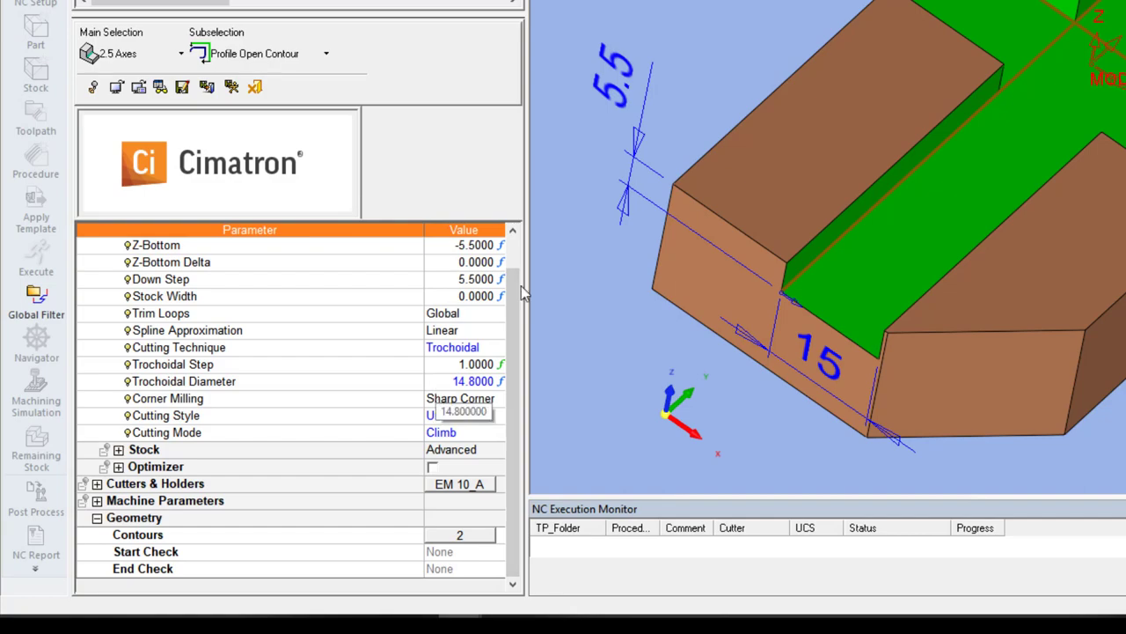
{"action": "right_click", "coordinate": [443, 194]}
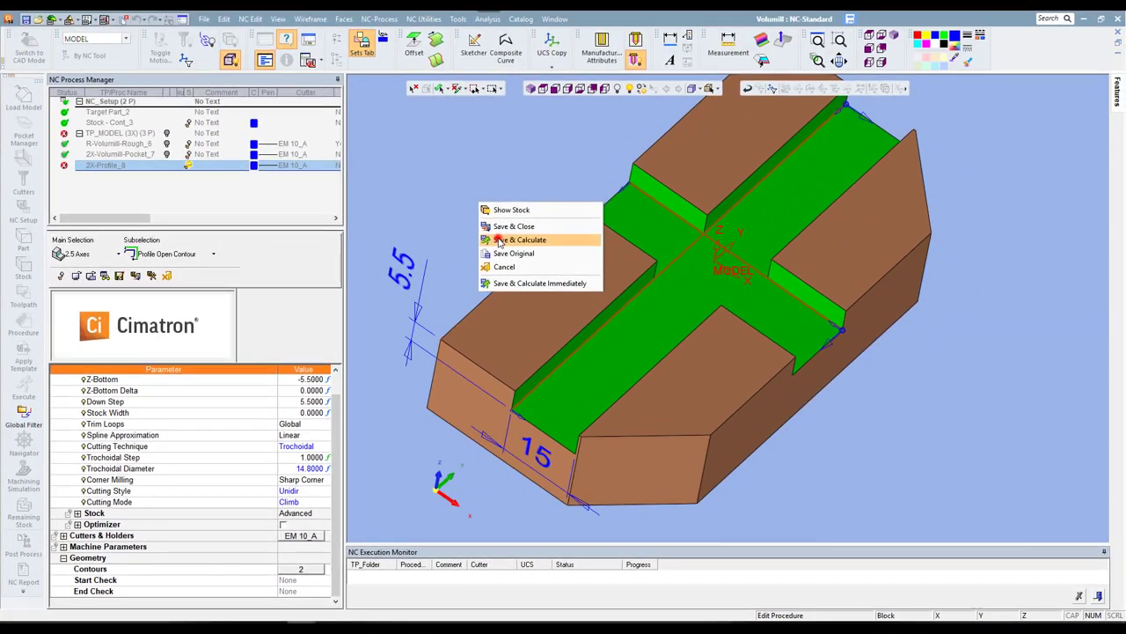
- Save and calculate 2X-Profile_8, then inspect its trochoidal loops along both slot arms
{"action": "left_click", "coordinate": [497, 238]}
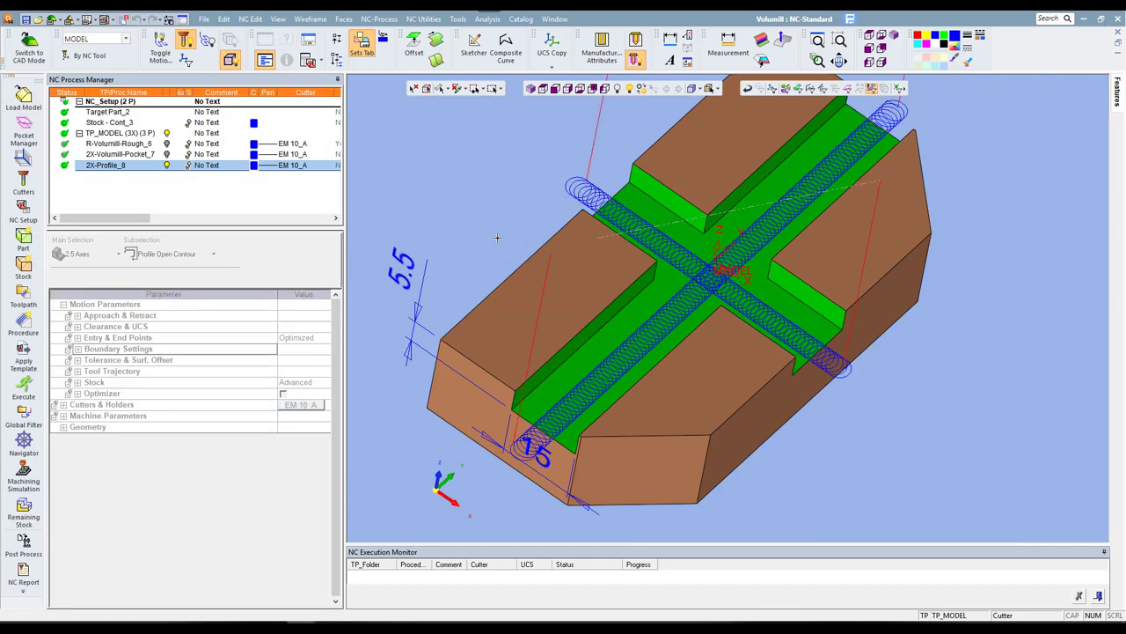
{"action": "mouse_move", "coordinate": [532, 205]}
{"action": "middle_mouse_down"}
{"action": "mouse_move", "coordinate": [540, 230]}
{"action": "mouse_move", "coordinate": [520, 211]}
{"action": "middle_mouse_up"}
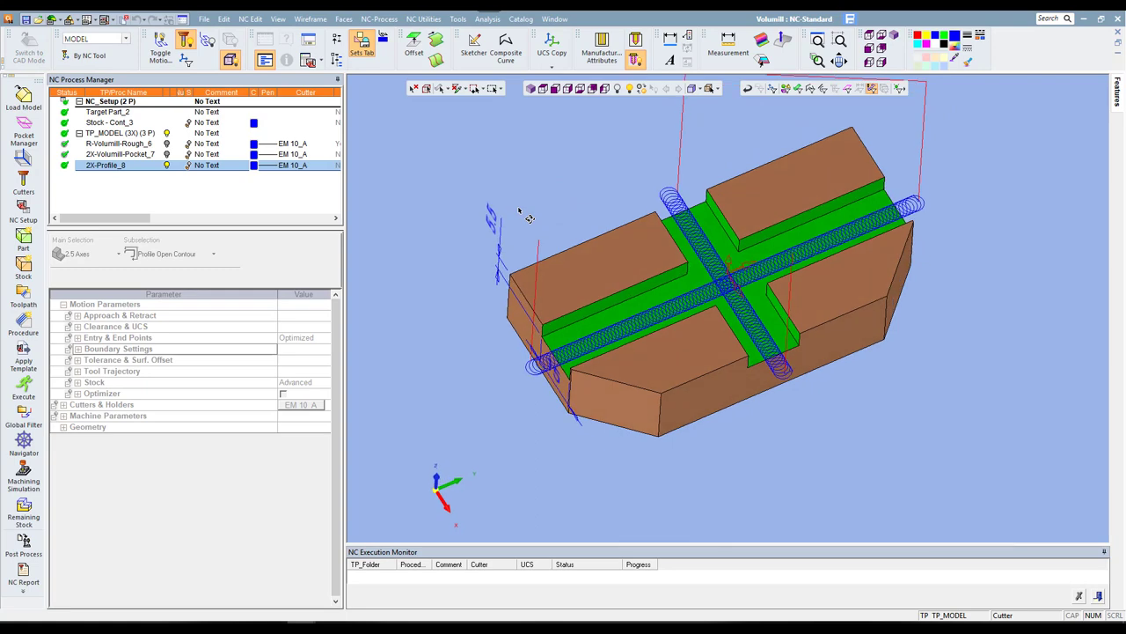
{"action": "scroll", "coordinate": [573, 228], "scroll_direction": "up", "scroll_amount": 1}
{"action": "scroll", "coordinate": [576, 246], "scroll_direction": "up", "scroll_amount": 3}
{"action": "scroll", "coordinate": [577, 256], "scroll_direction": "down", "scroll_amount": 3}
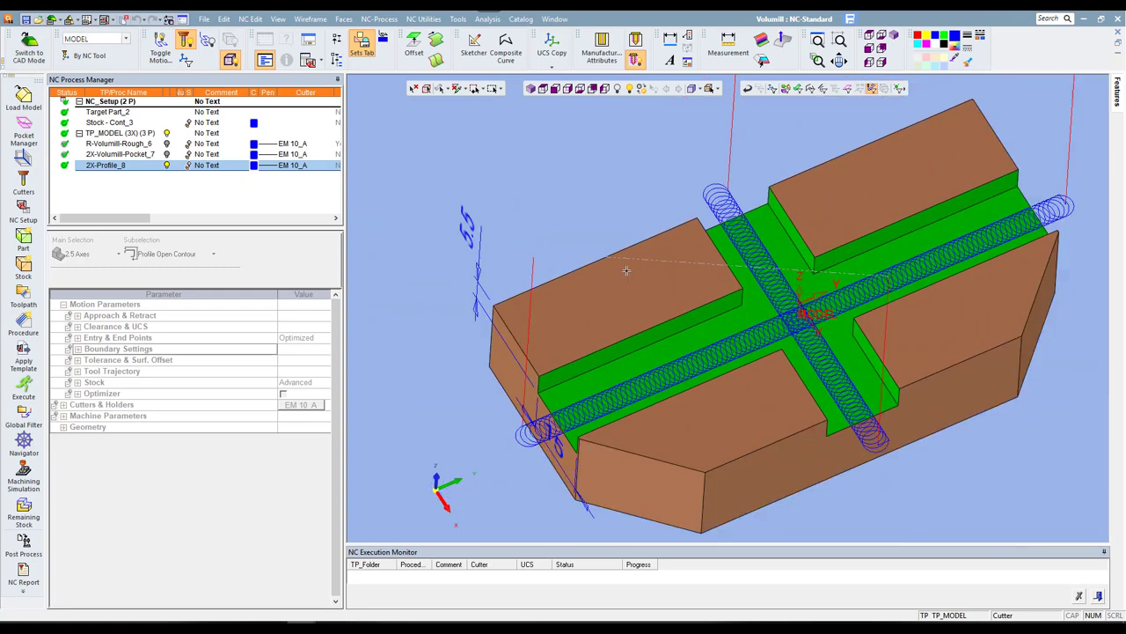
{"action": "scroll", "coordinate": [579, 263], "scroll_direction": "up", "scroll_amount": 1}
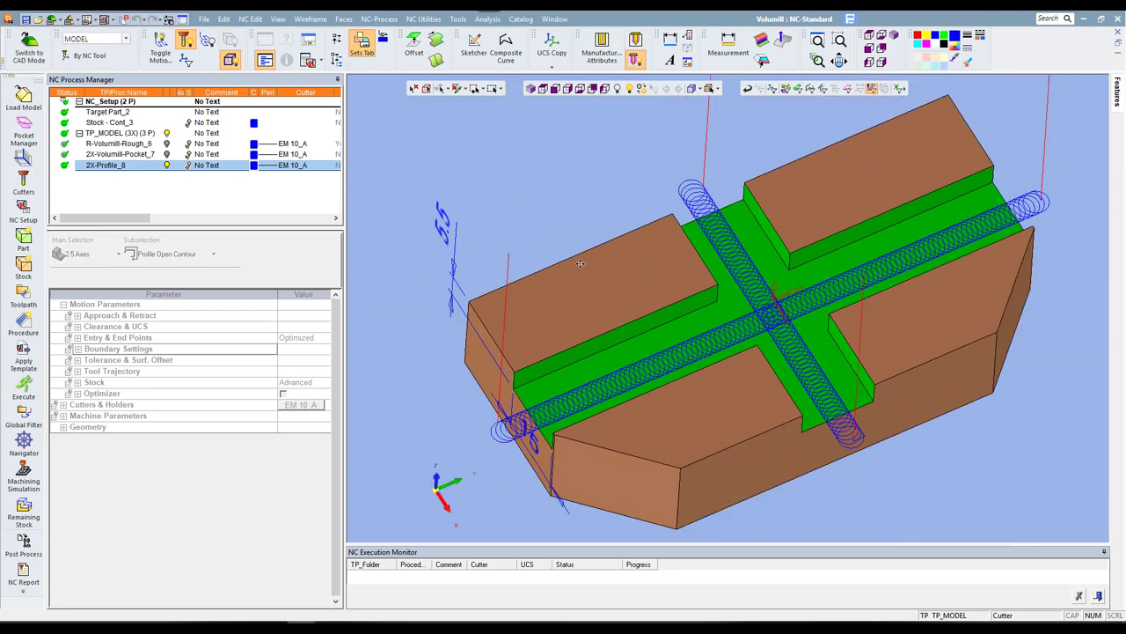
{"action": "left_click", "coordinate": [114, 122]}
- Copy Stock - Cont_3 and paste it after R-Volumill-Rough_6 as Stock - Cont_9
{"action": "right_click", "coordinate": [114, 120]}
{"action": "left_click", "coordinate": [143, 169]}
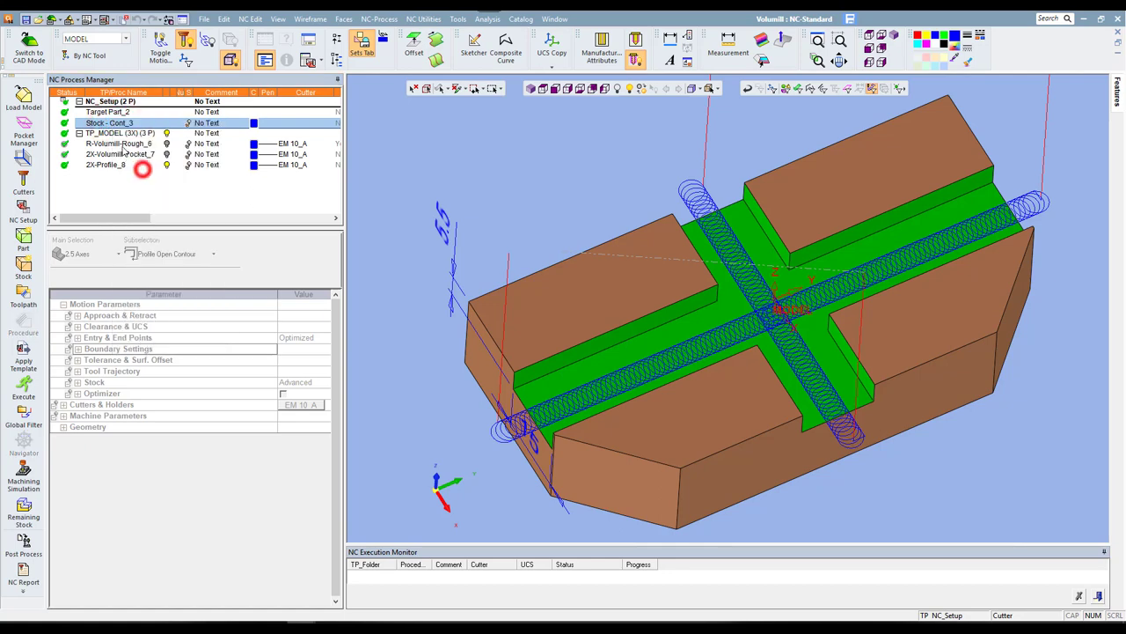
{"action": "left_click", "coordinate": [121, 144]}
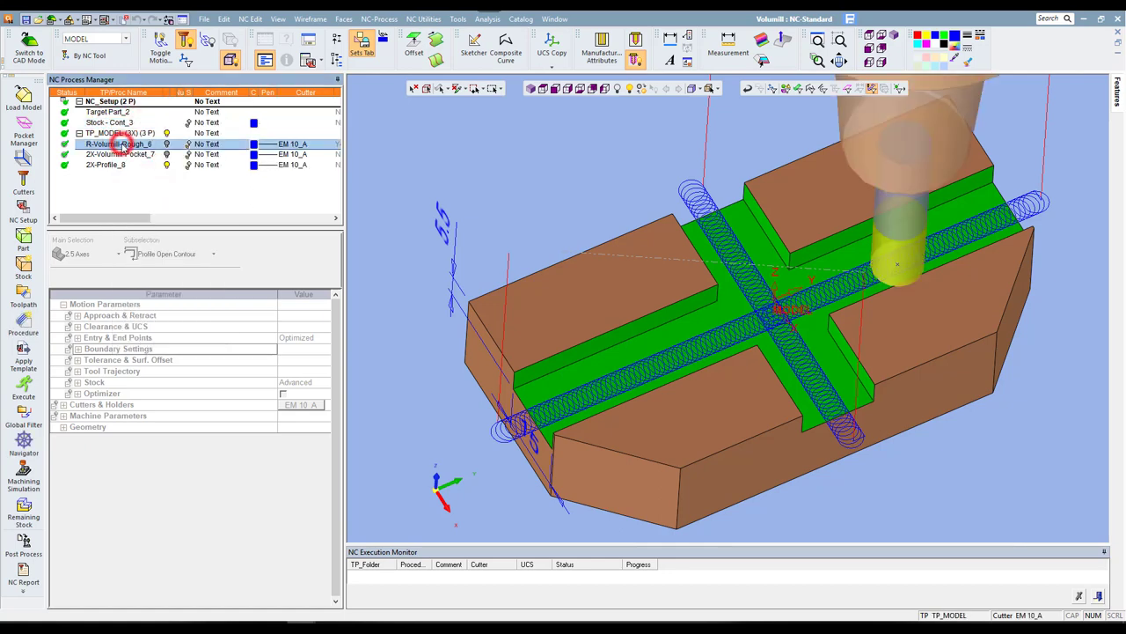
{"action": "right_click", "coordinate": [121, 143]}
{"action": "left_click", "coordinate": [149, 201]}
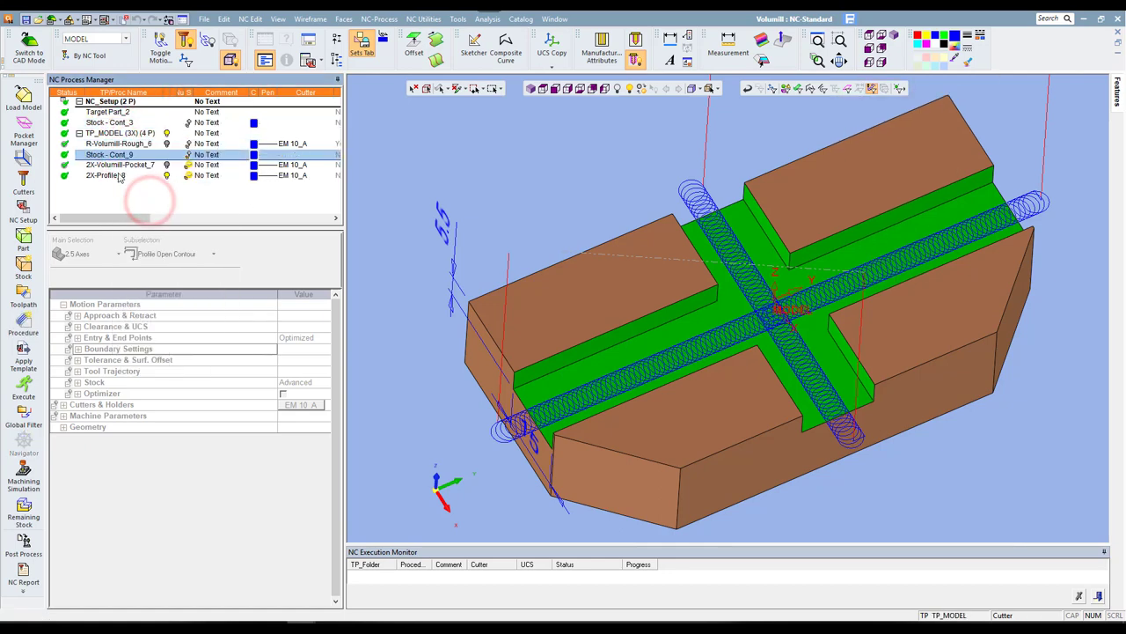
- Paste another stock copy, Stock - Cont_10, after 2X-Volumill-Pocket_7
{"action": "left_click", "coordinate": [120, 165]}
{"action": "right_click", "coordinate": [119, 165]}
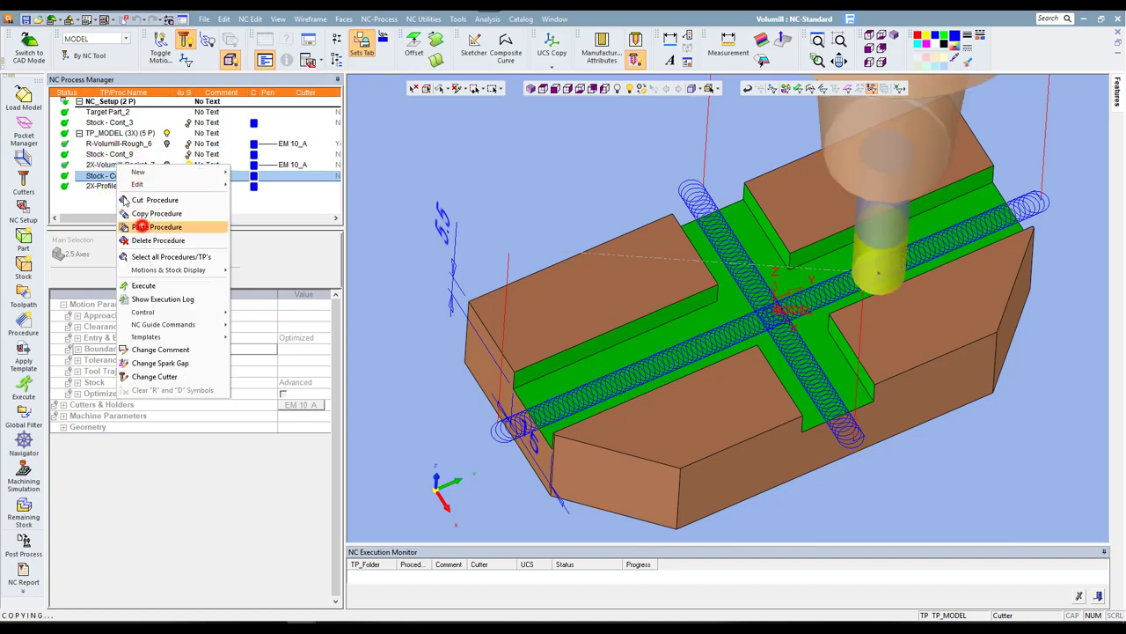
{"action": "left_click", "coordinate": [144, 226]}
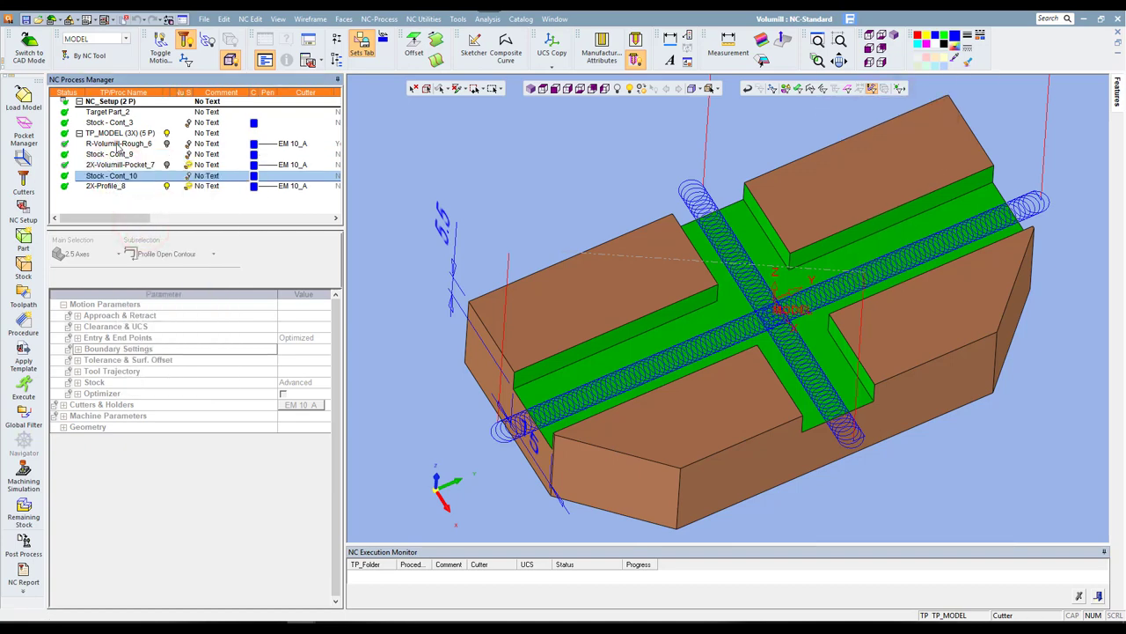
{"action": "left_click", "coordinate": [118, 144]}
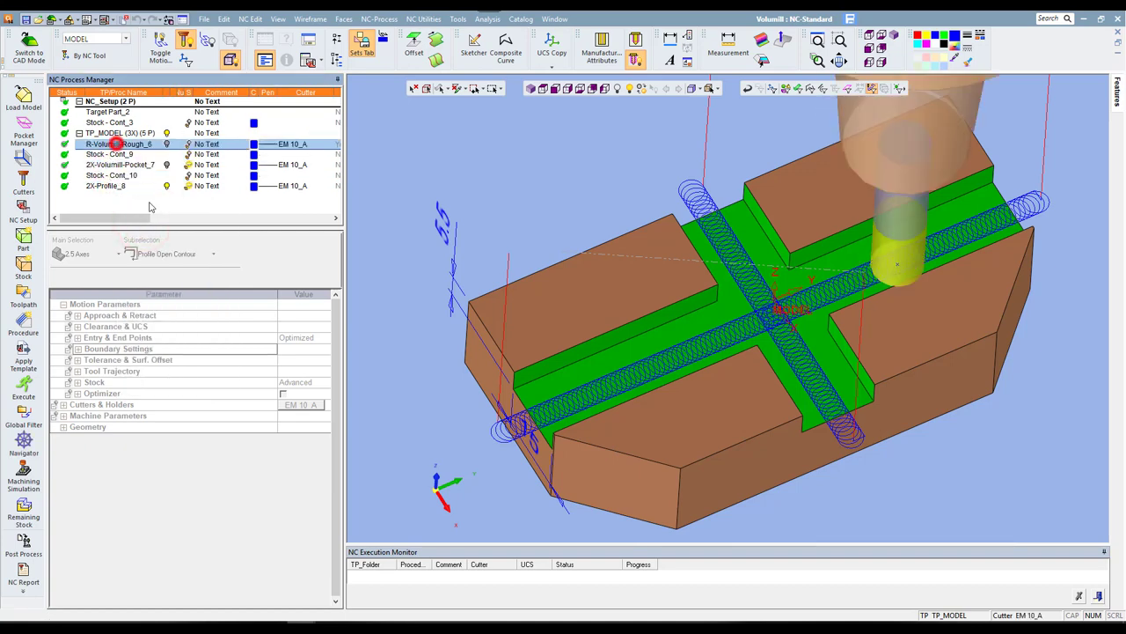
- Simulate R-Volumill-Rough_6 to 100% (2:10 machining time) and exit the simulator
{"action": "left_click", "coordinate": [19, 477]}
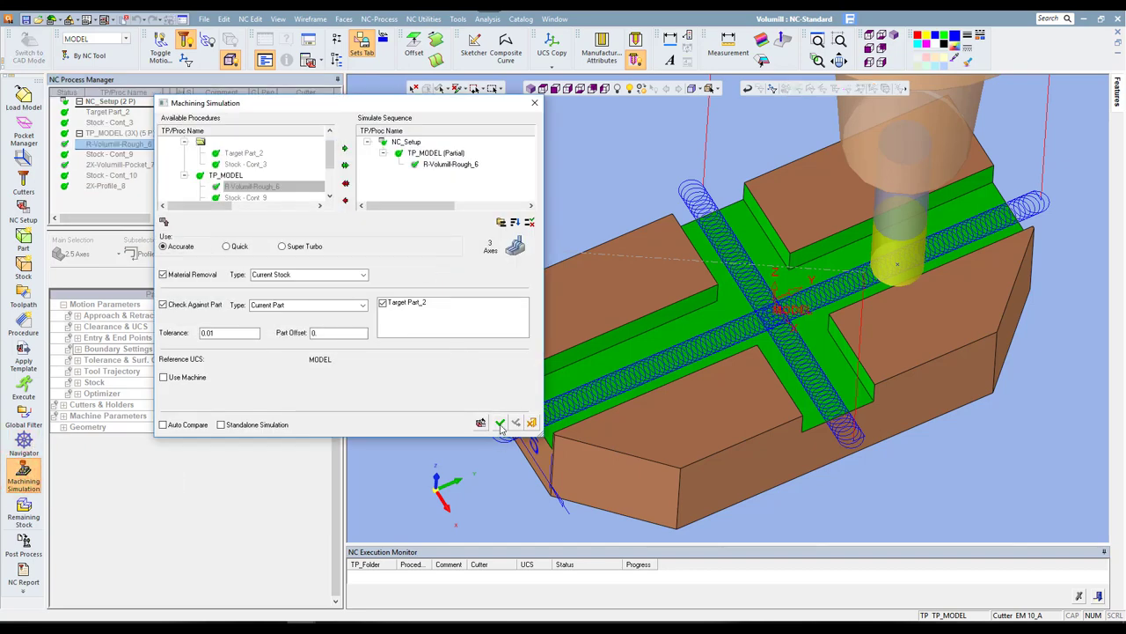
{"action": "left_click", "coordinate": [500, 423]}
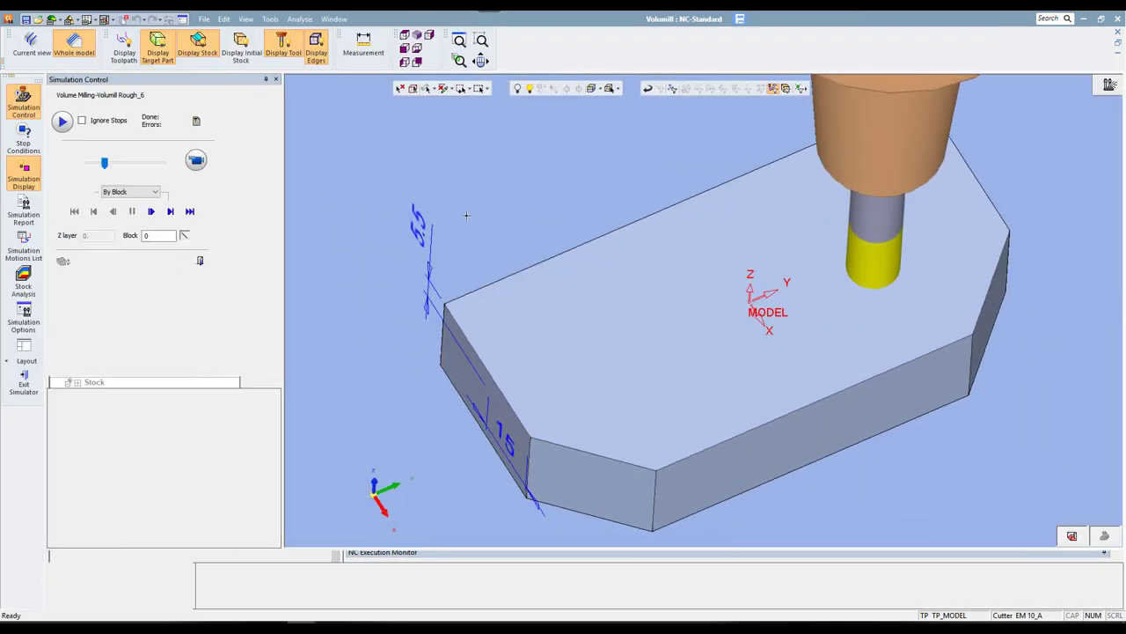
{"action": "left_click", "coordinate": [201, 163]}
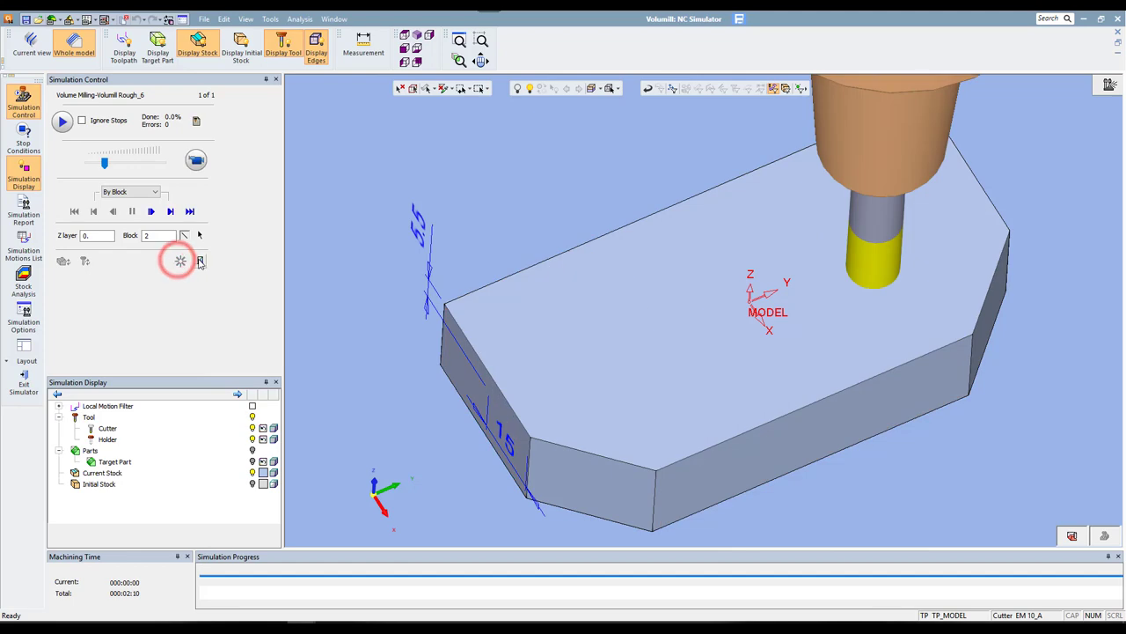
{"action": "left_click", "coordinate": [509, 345]}
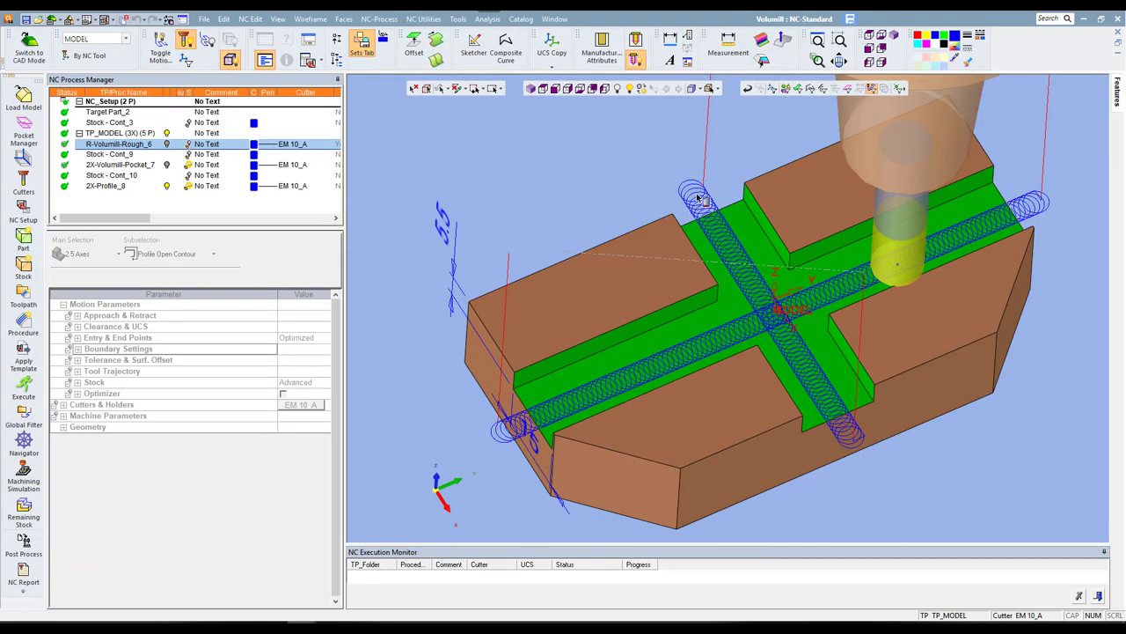
- Hide the profile and roughing toolpaths and show only 2X-Volumill-Pocket_7's toolpath
{"action": "left_click", "coordinate": [167, 186]}
{"action": "left_click", "coordinate": [166, 143]}
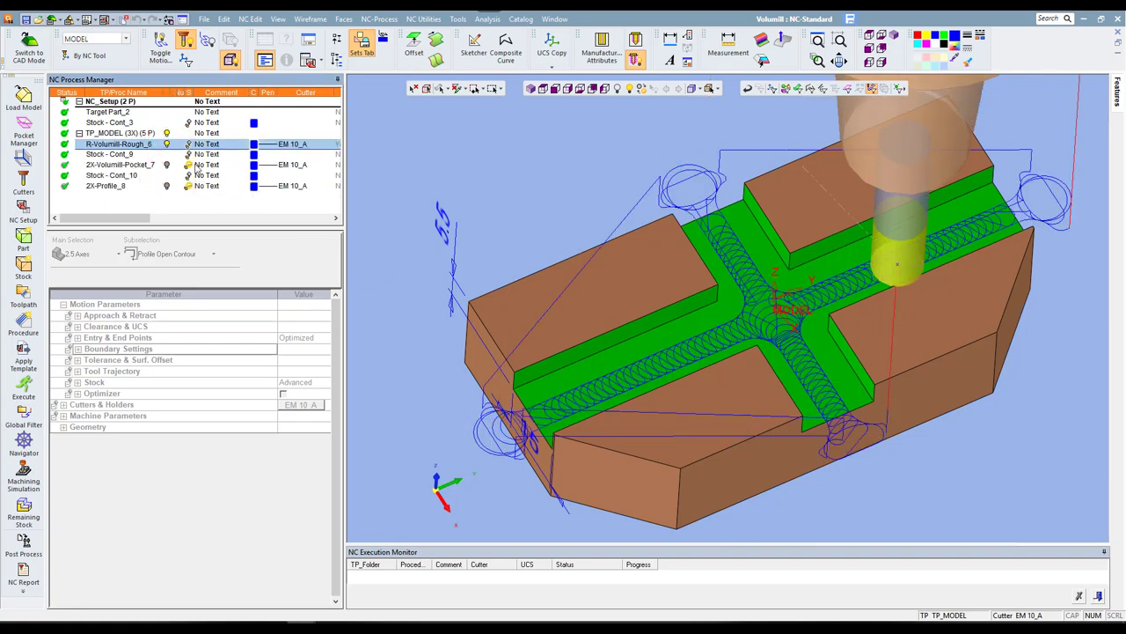
{"action": "left_click", "coordinate": [166, 144]}
{"action": "left_click", "coordinate": [167, 164]}
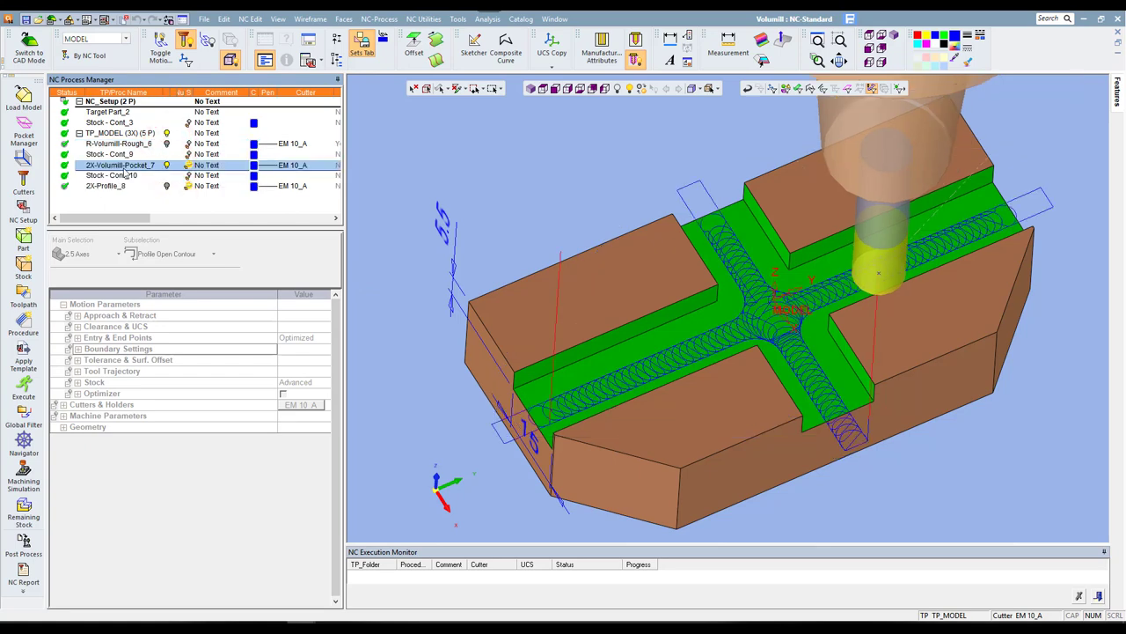
- Simulate the pocket cut to 100% (1:37 machining time) and leave the simulator
{"action": "left_click", "coordinate": [24, 478]}
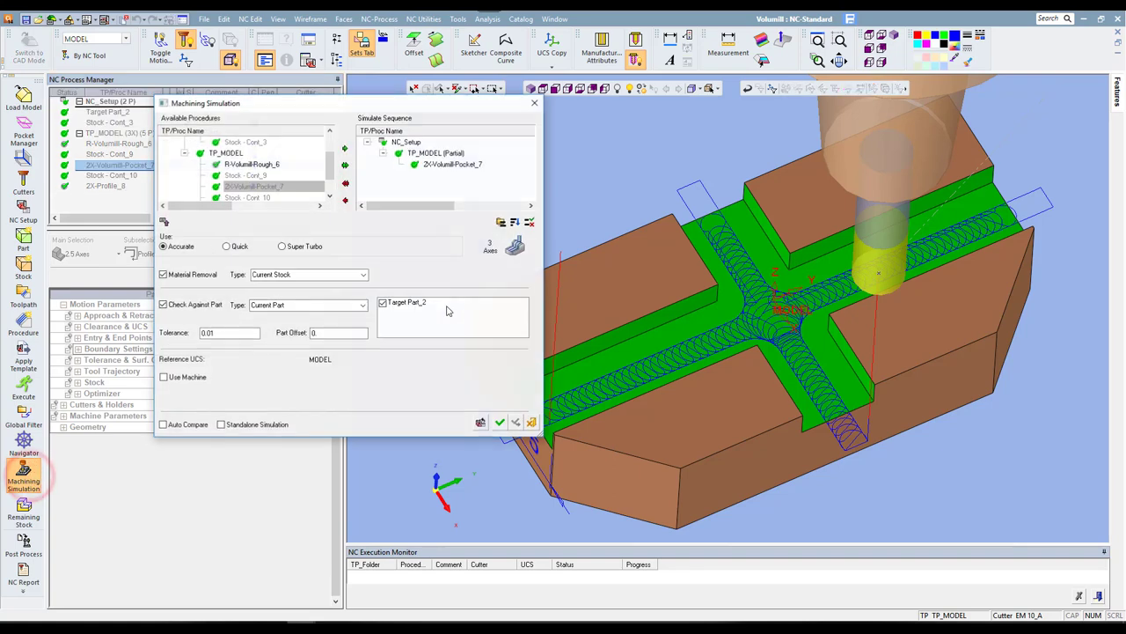
{"action": "left_click", "coordinate": [501, 423]}
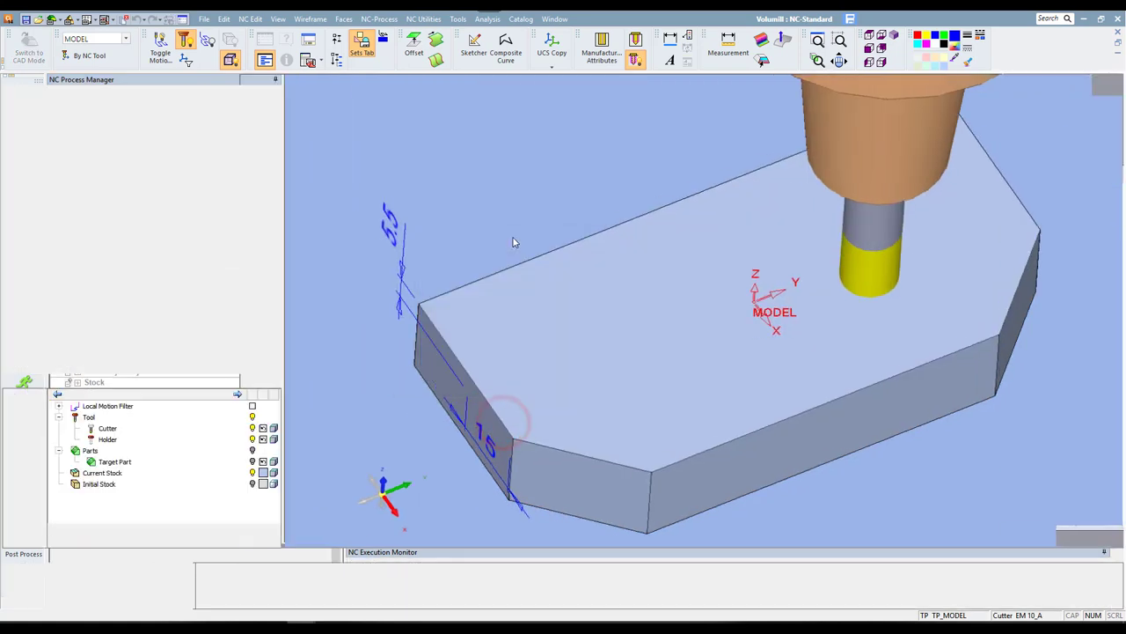
{"action": "left_click", "coordinate": [200, 165]}
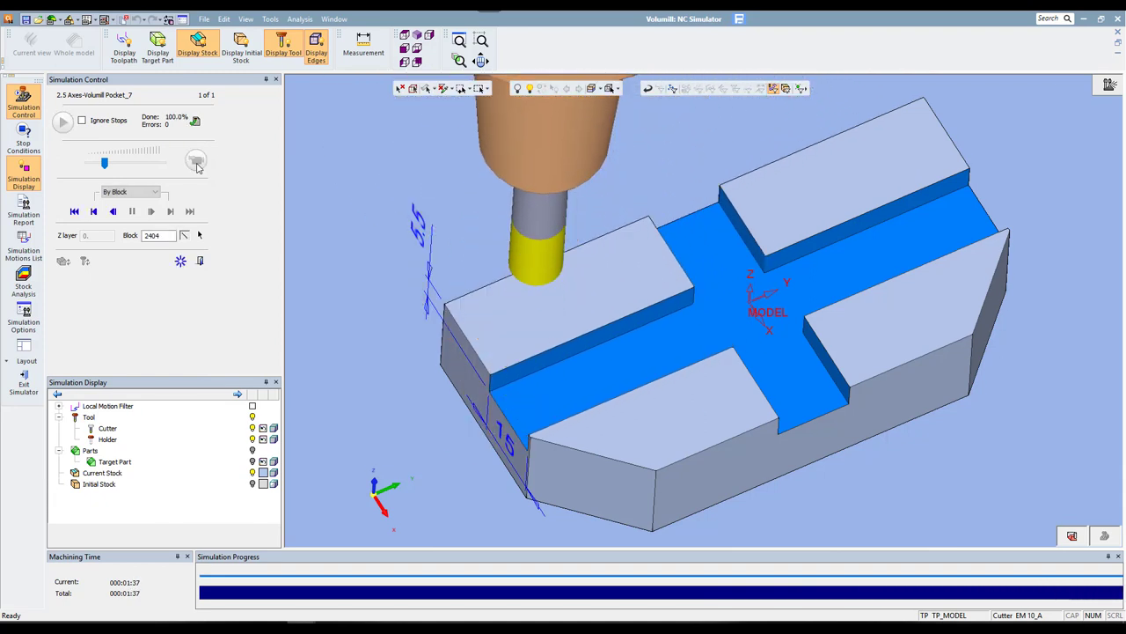
{"action": "left_click", "coordinate": [179, 262]}
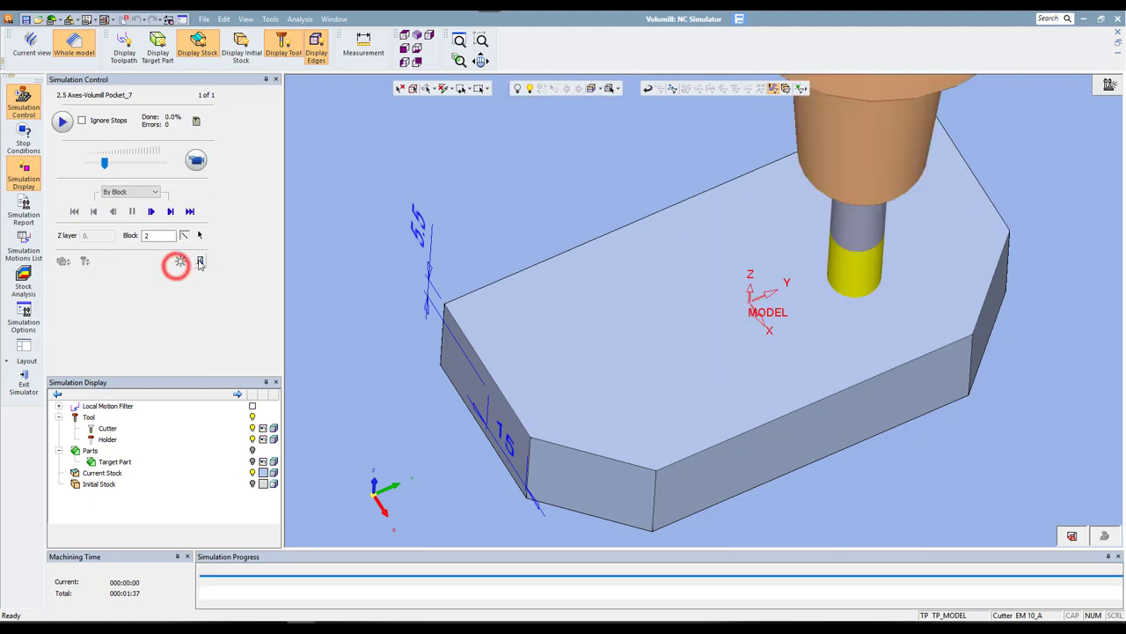
{"action": "left_click", "coordinate": [495, 347]}
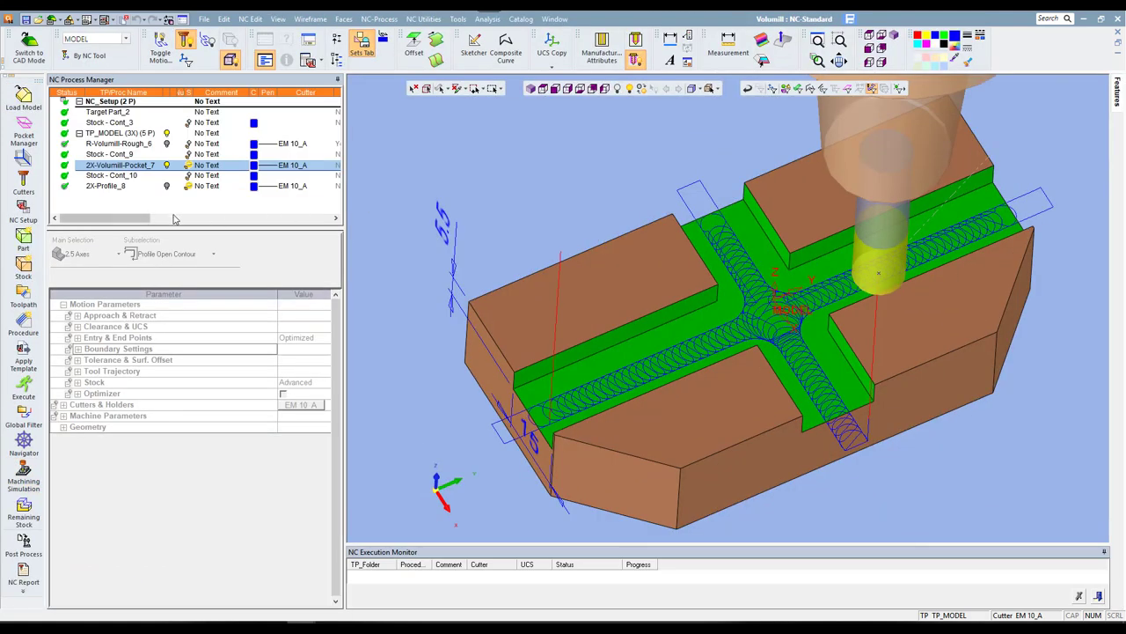
- Select 2X-Profile_8 and simulate it to 100% (1:31 machining time), then reset
{"action": "left_click", "coordinate": [121, 186]}
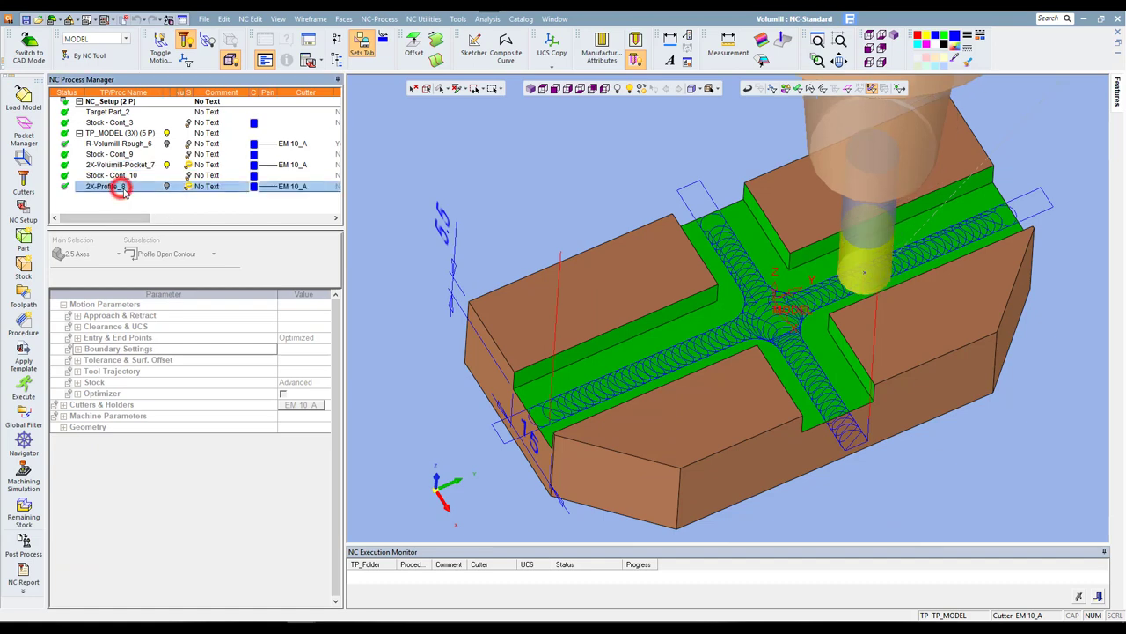
{"action": "left_click", "coordinate": [166, 164]}
{"action": "left_click", "coordinate": [112, 185]}
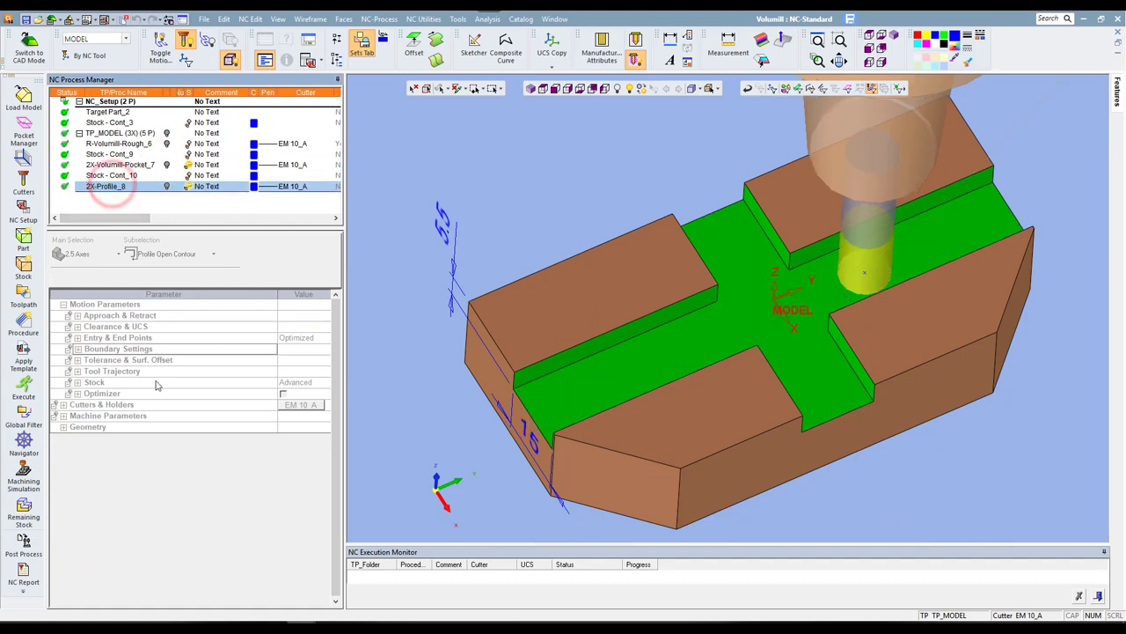
{"action": "left_click", "coordinate": [12, 480]}
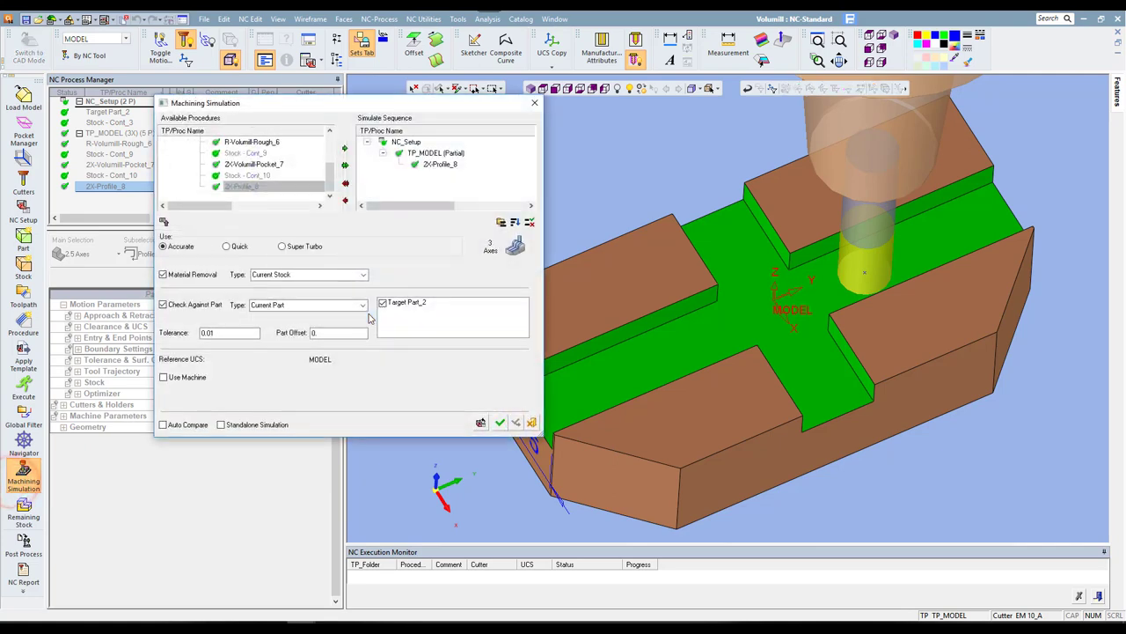
{"action": "left_click", "coordinate": [498, 424]}
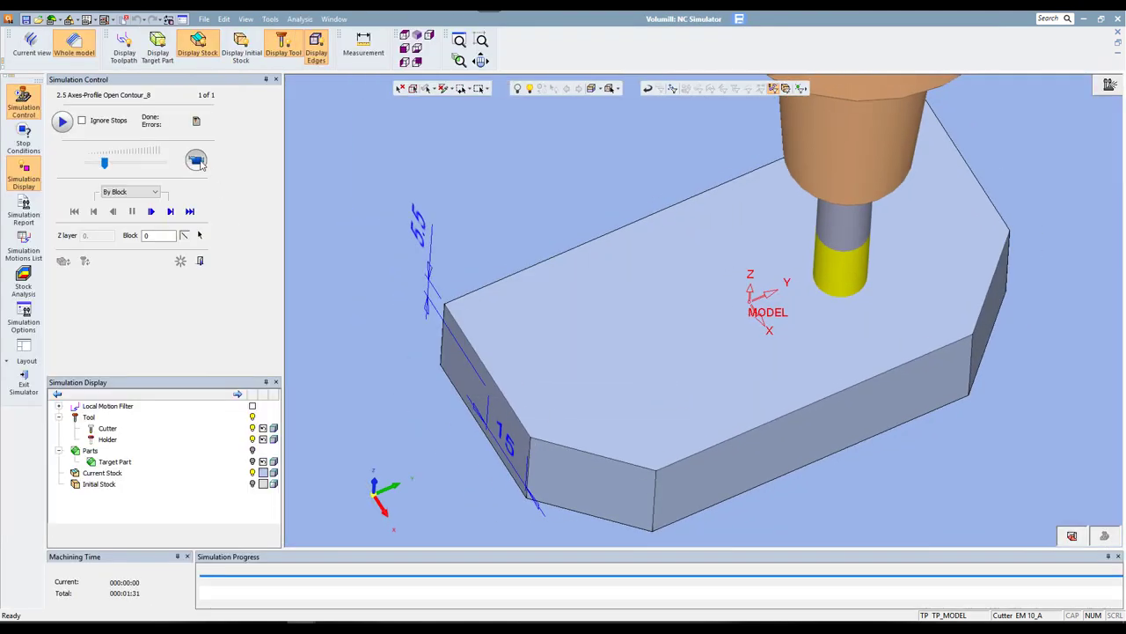
{"action": "left_click", "coordinate": [196, 160]}
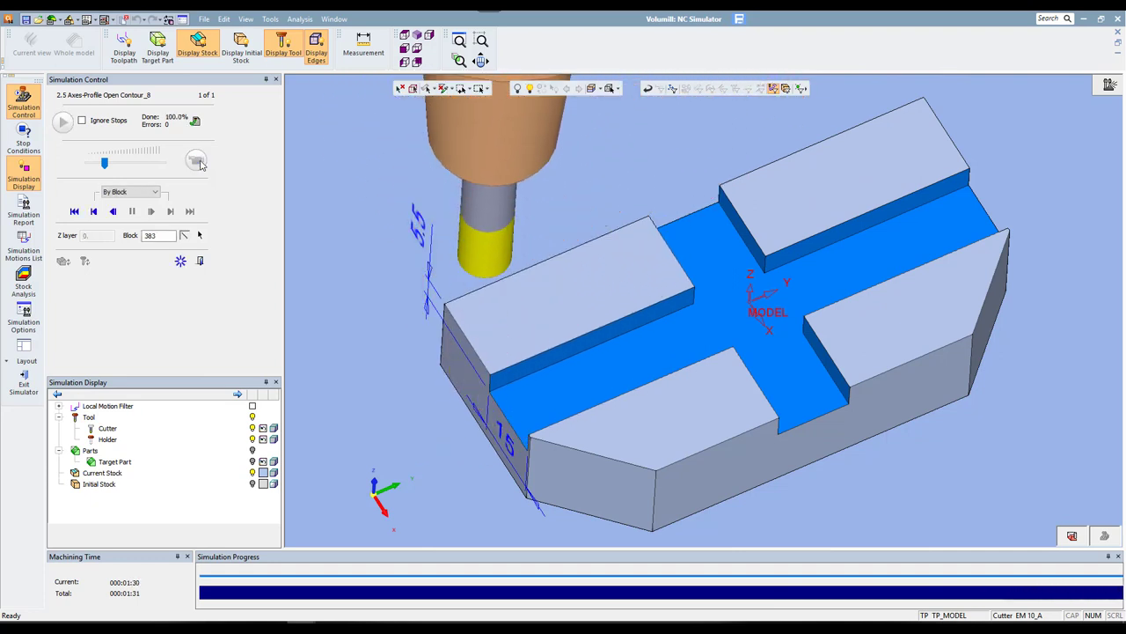
{"action": "left_click", "coordinate": [180, 260]}
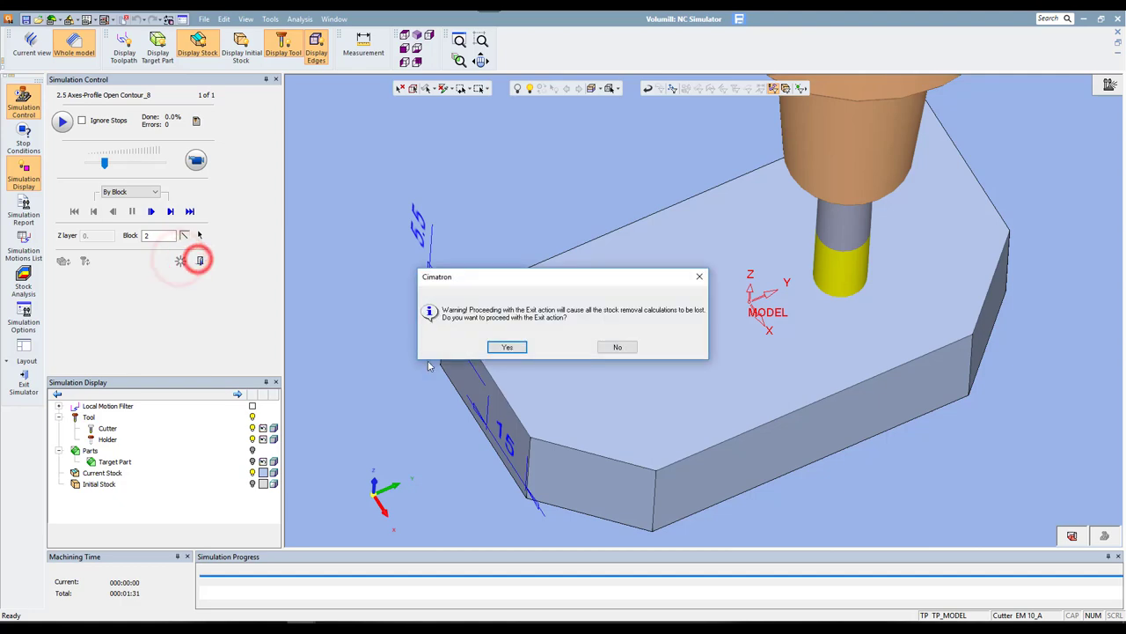
- Exit the simulator and run an NC_Setup report as Excel File (*.xlsx) with ElecReport
{"action": "left_click", "coordinate": [497, 349]}
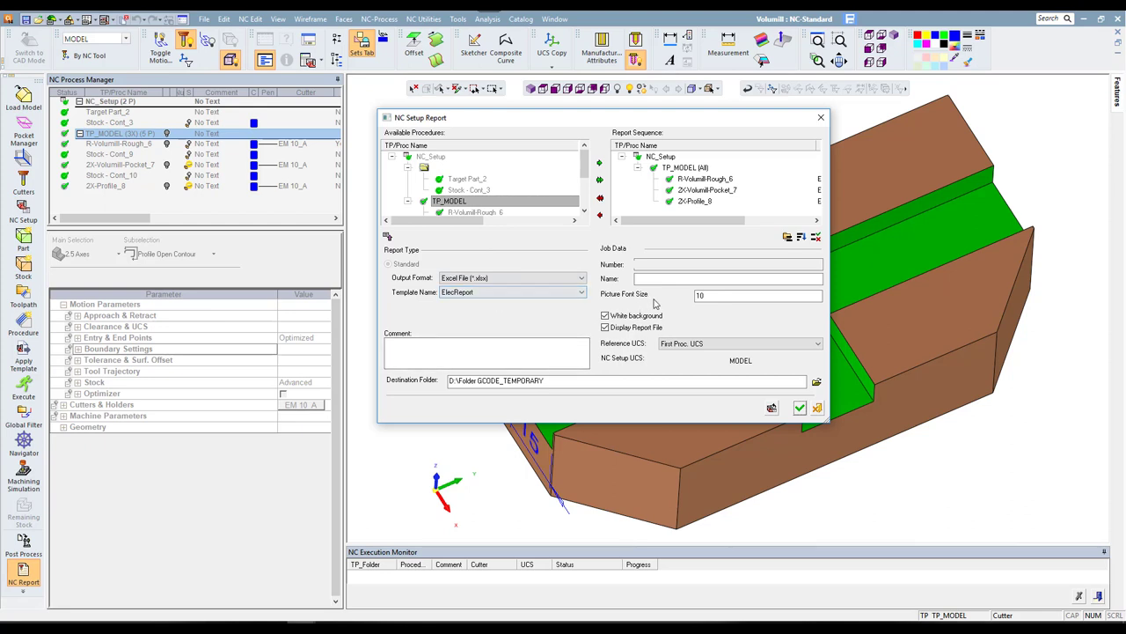
{"action": "left_click", "coordinate": [600, 181]}
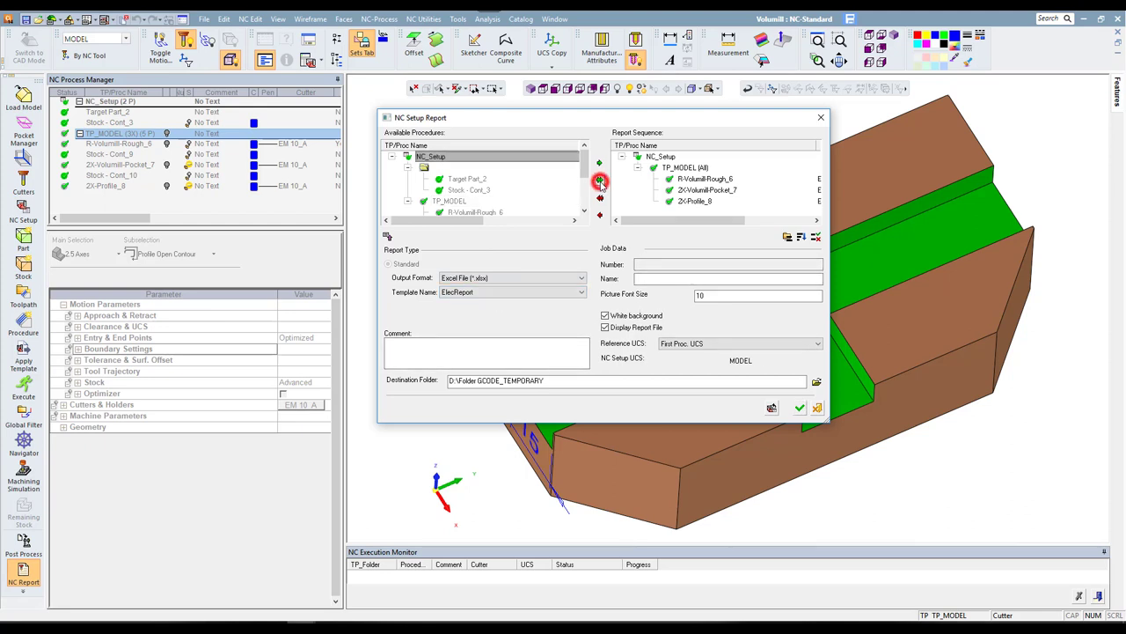
{"action": "left_click", "coordinate": [800, 407]}
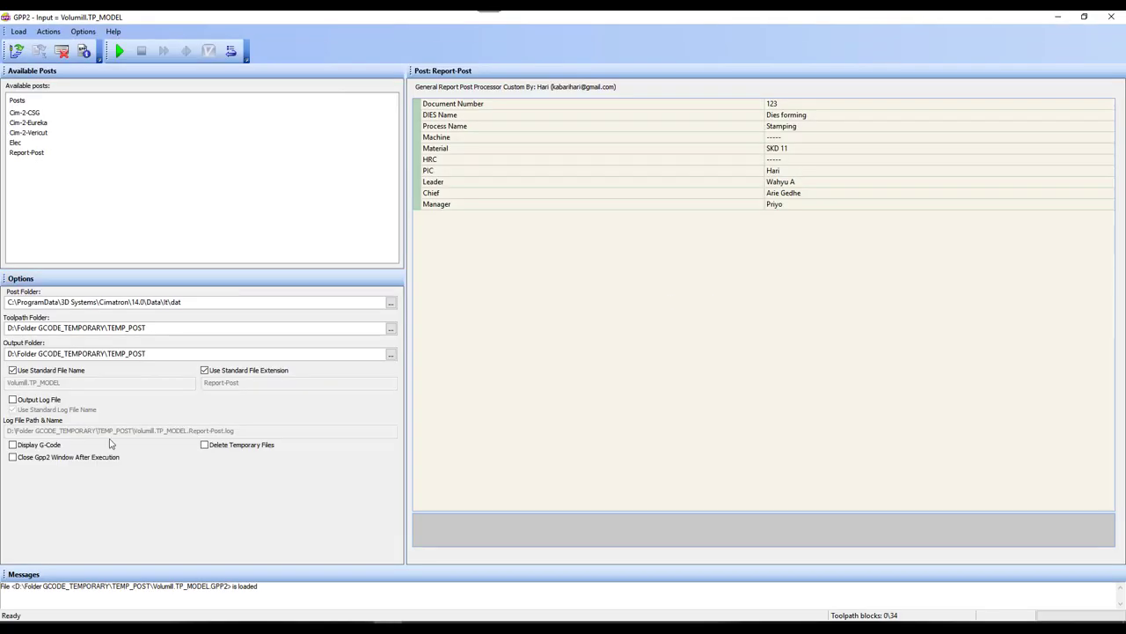
{"action": "left_click", "coordinate": [92, 457]}
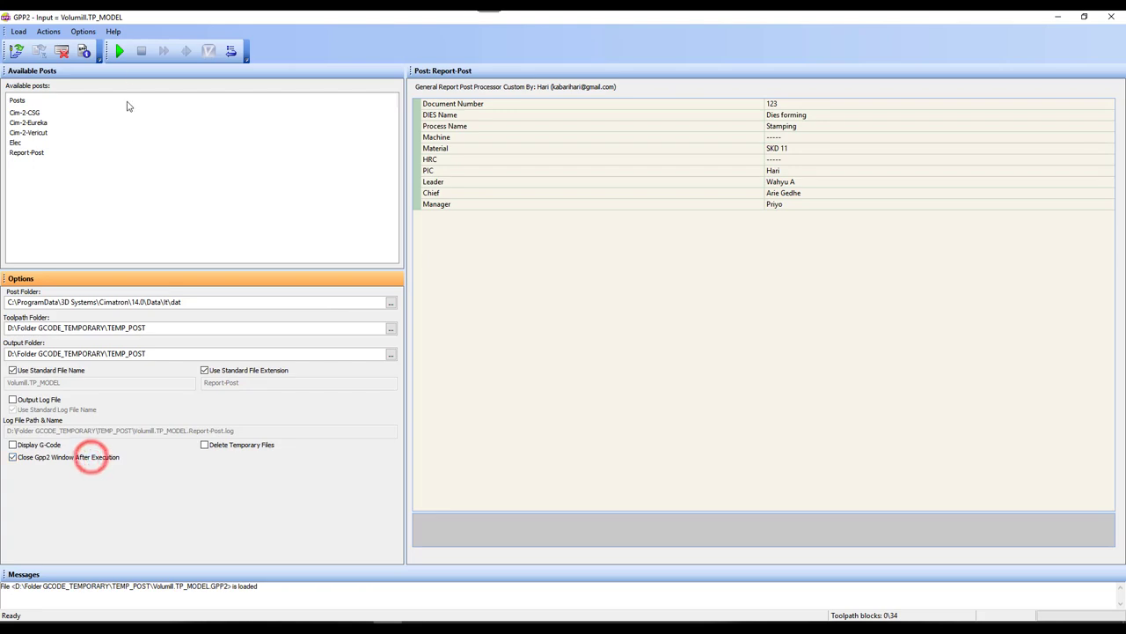
- Run Report-Post so Volumill.TP_MODEL.Report-Post.Setup.xlsx opens in Excel
{"action": "left_click", "coordinate": [120, 50]}
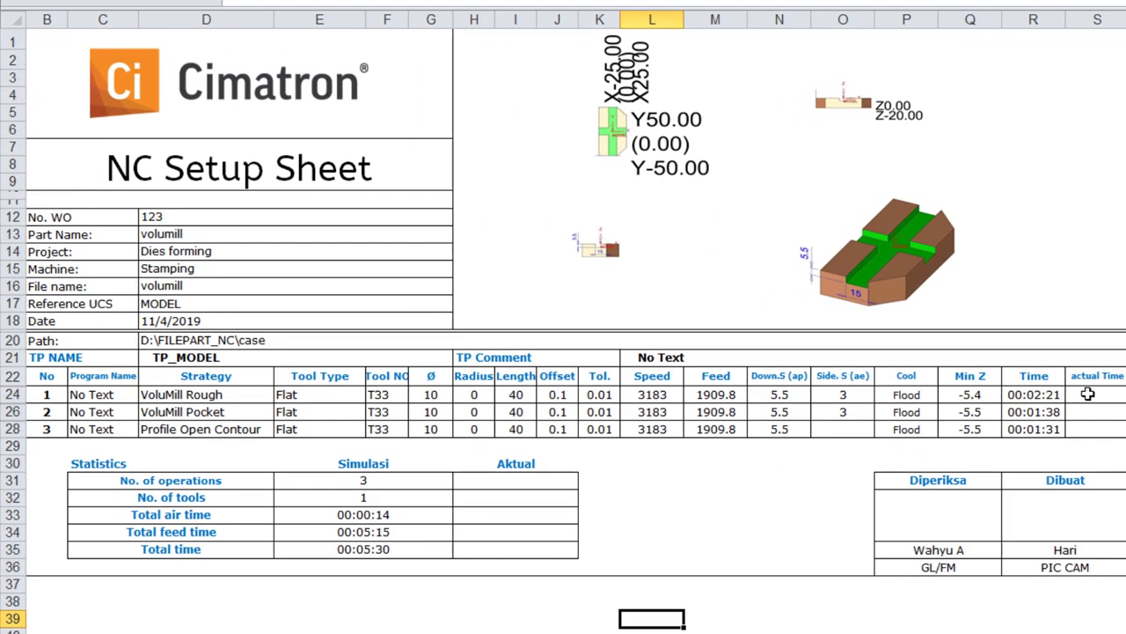
{"action": "left_click", "coordinate": [1087, 394]}
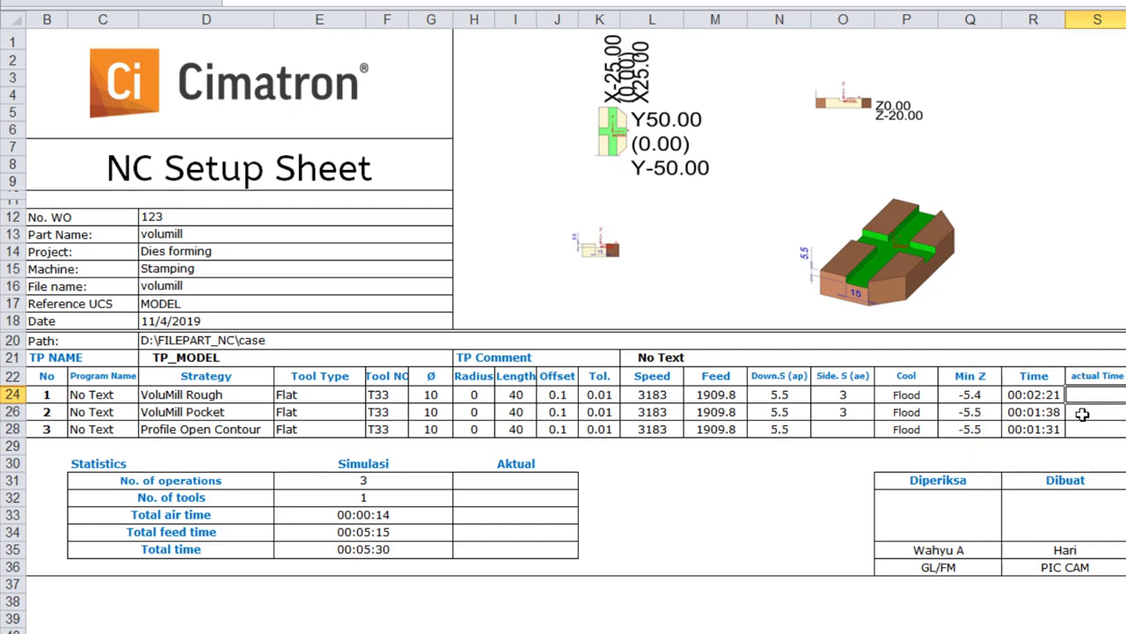
{"action": "left_click", "coordinate": [1082, 414]}
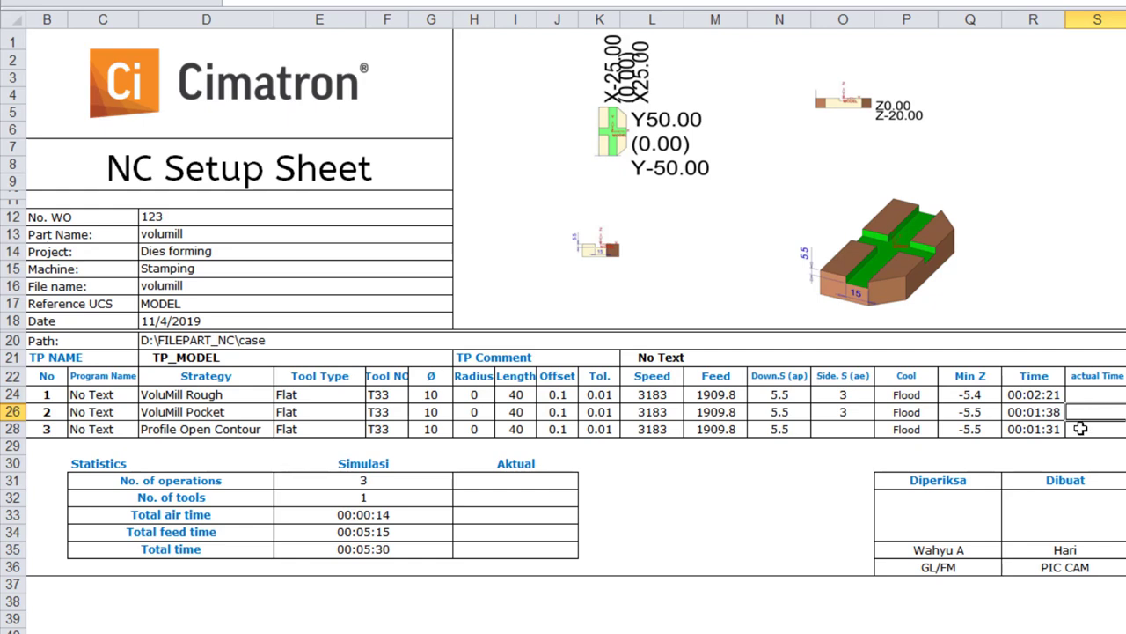
{"action": "left_click", "coordinate": [1081, 428]}
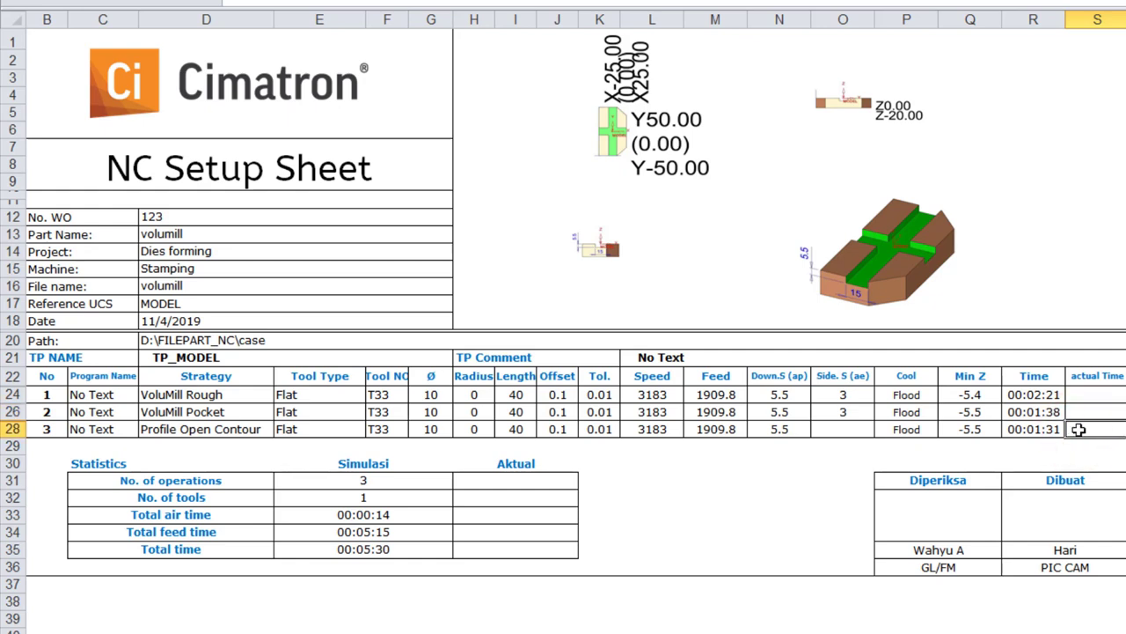